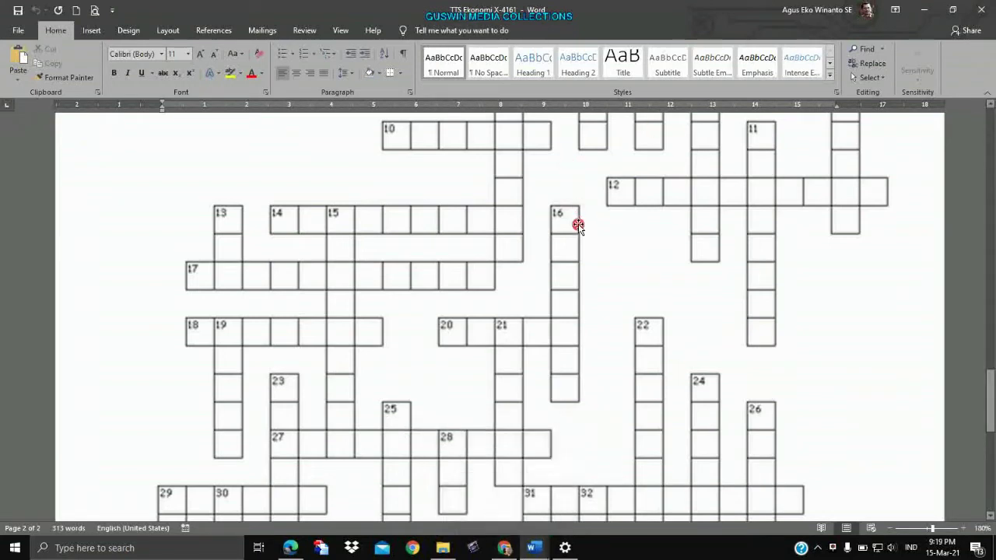
Zoom out on the EKONOMI crossword page in Word, then bring up the browser's speed-test results.
scroll(577, 233, down, 2)
scroll(577, 233, down, 1)
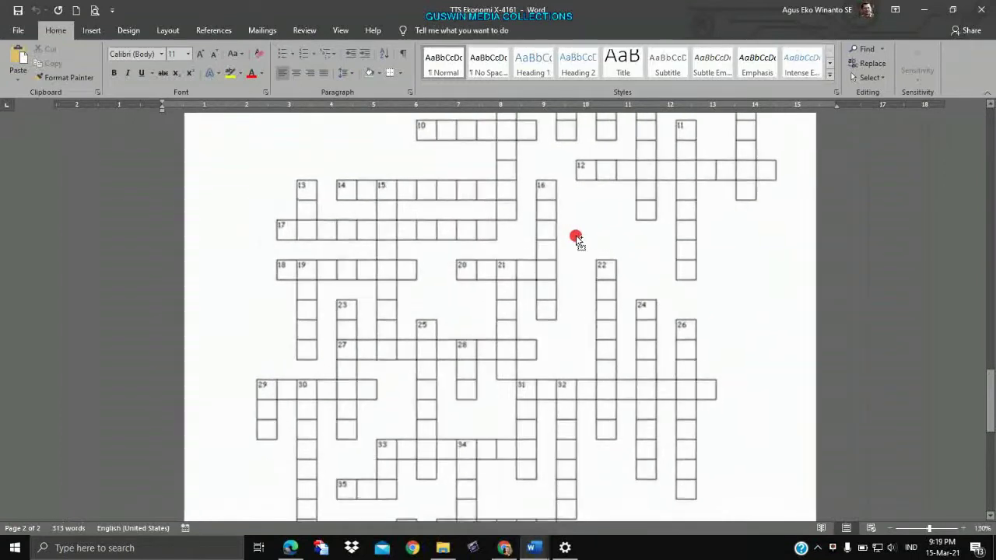
scroll(576, 237, down, 1)
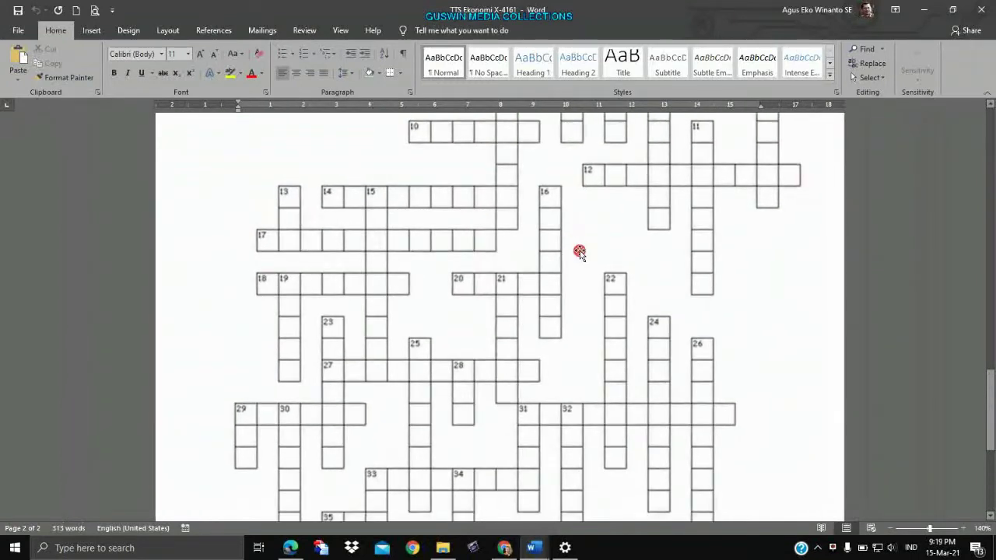
click(506, 547)
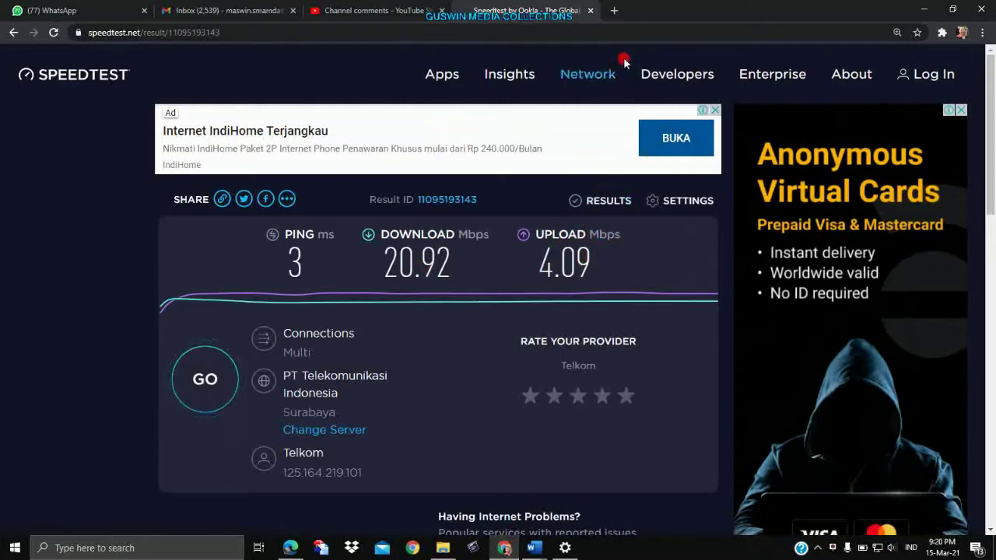
Search Google for 'PUZZLEMAKER' in a new browser tab.
click(615, 14)
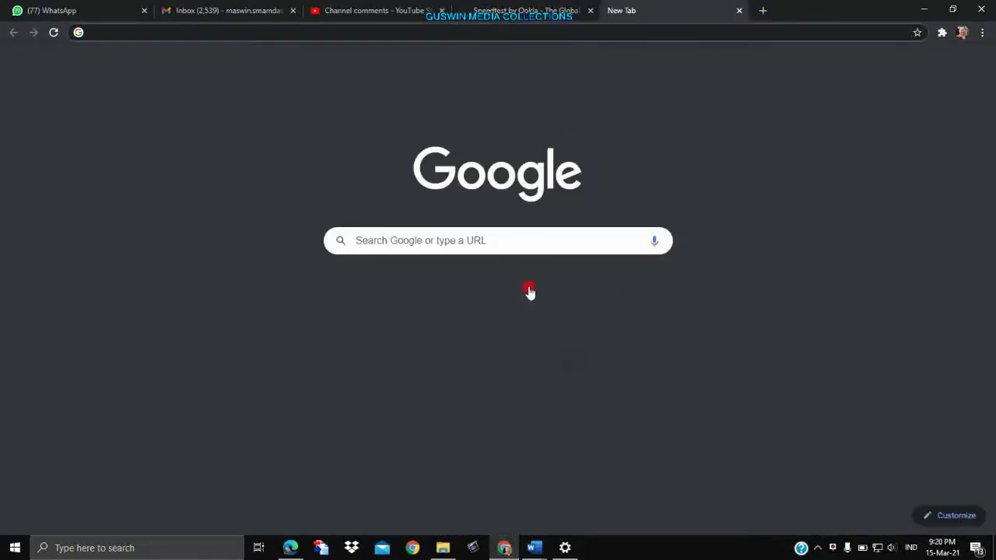
click(513, 240)
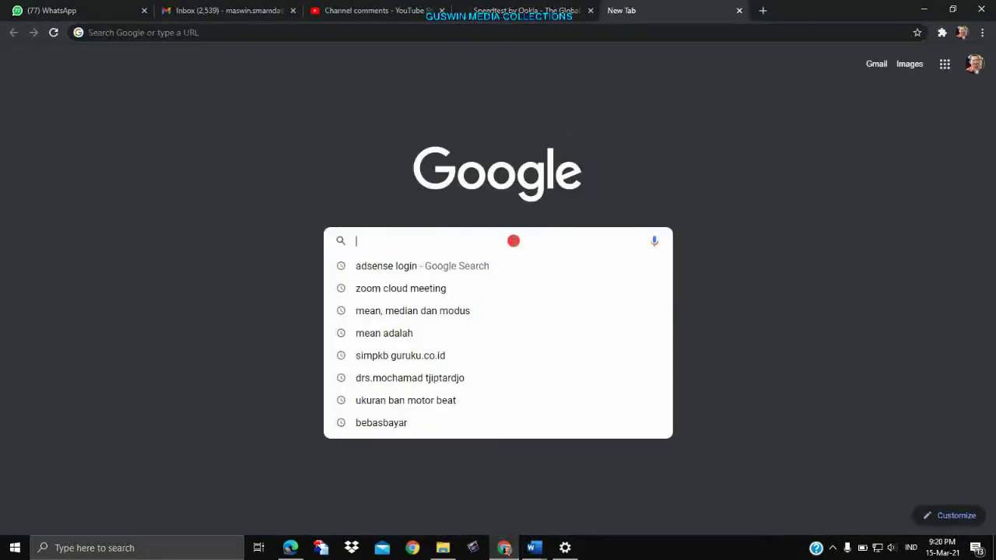
text(PUZZL)
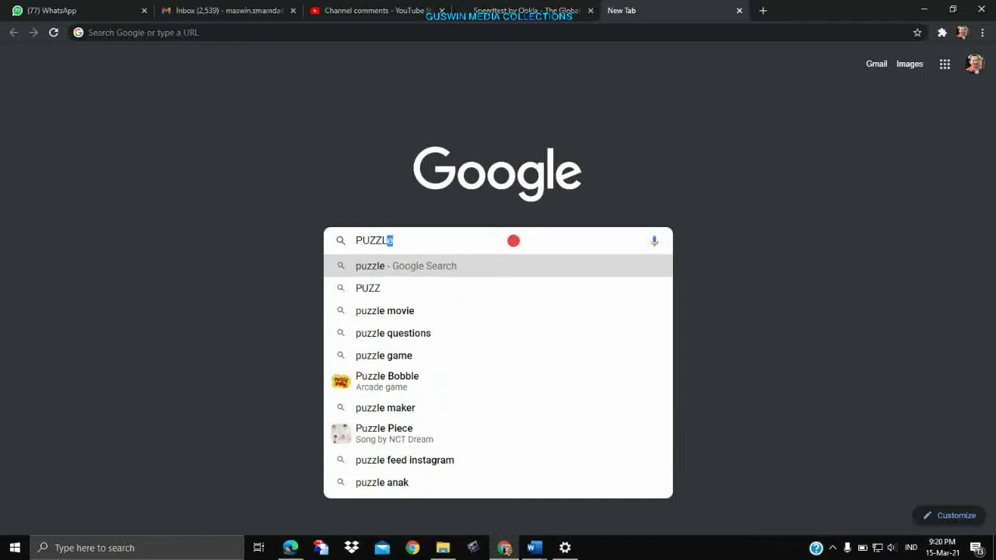
text(EMAKER)
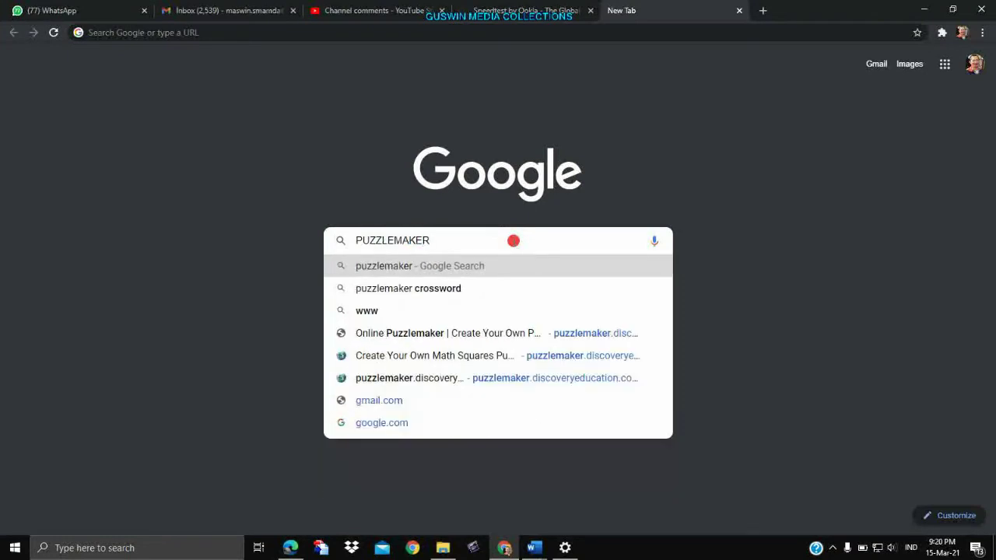
key(Return)
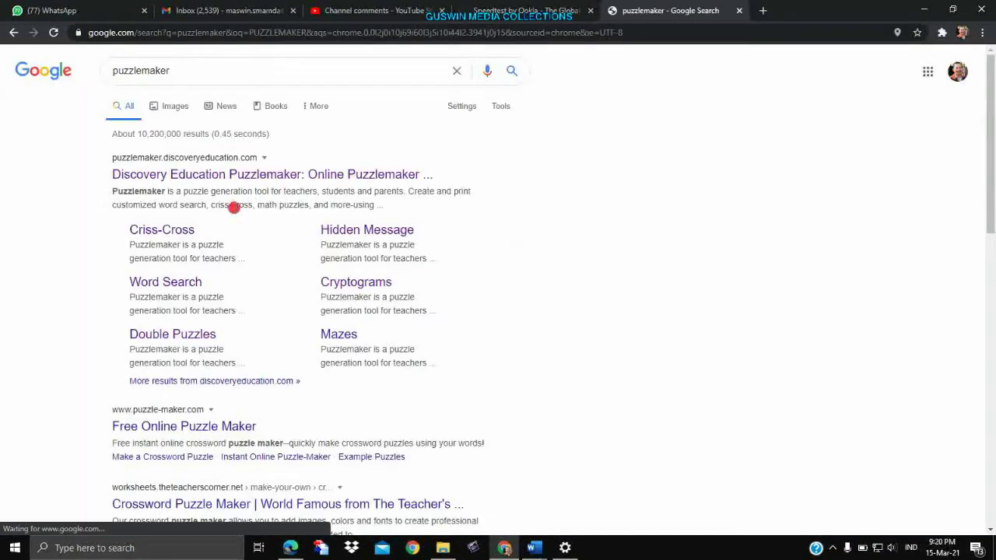
Open the Discovery Education Puzzlemaker site and its Criss-Cross Puzzle creator.
click(190, 177)
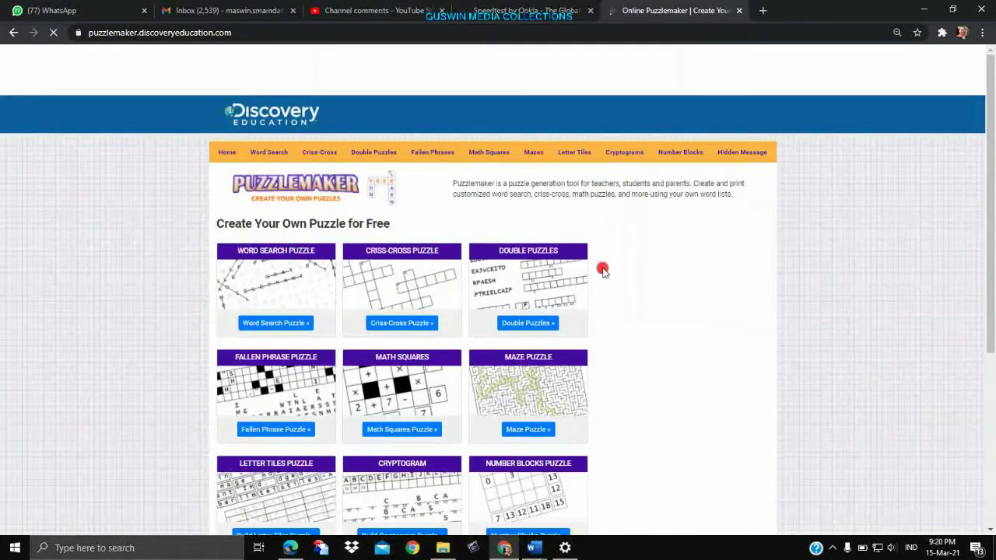
ctrl+scroll(668, 298, up, 3)
ctrl+scroll(661, 300, down, 1)
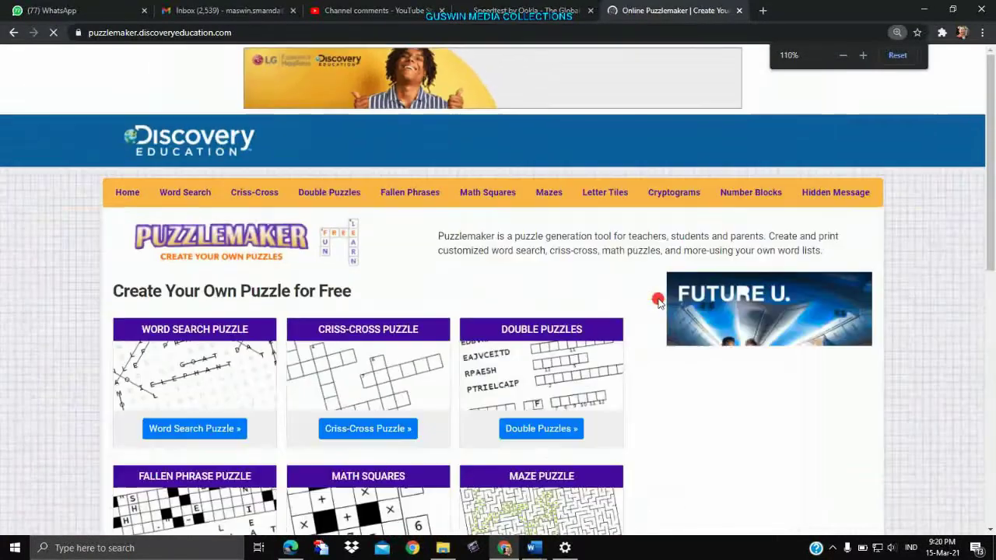
scroll(658, 301, down, 3)
scroll(656, 300, up, 1)
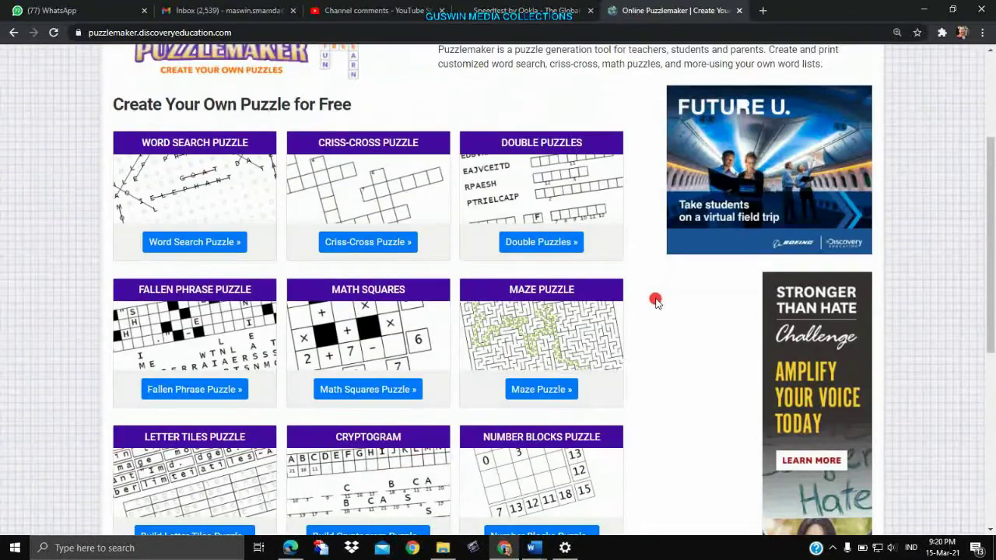
scroll(656, 301, up, 2)
scroll(656, 301, up, 1)
scroll(444, 263, down, 2)
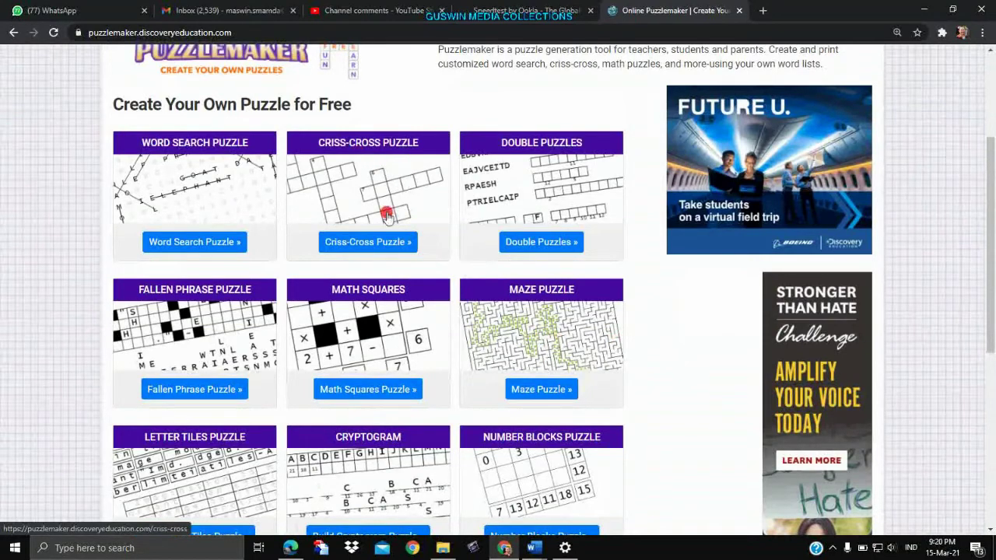
click(366, 242)
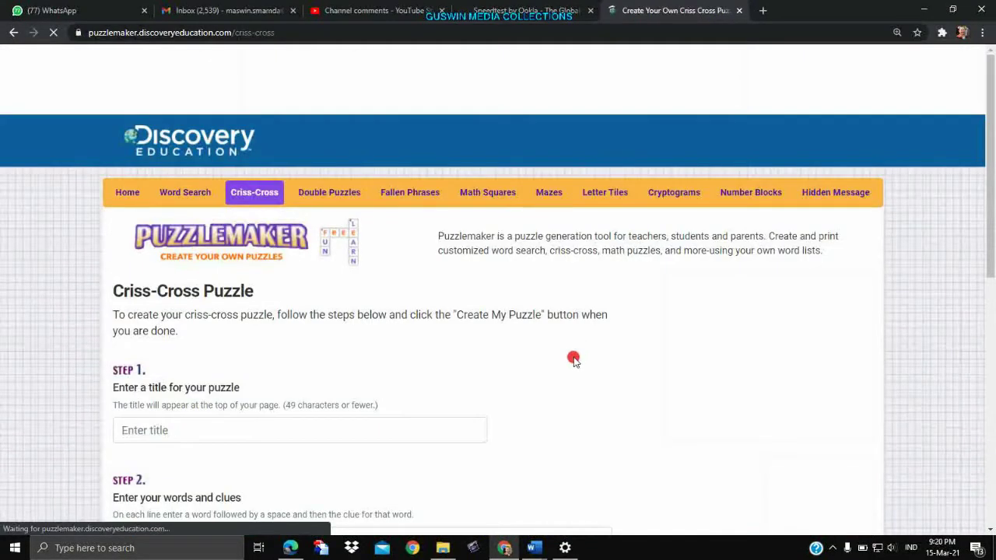
Enlarge the page and enter EKONOMI as the puzzle title.
scroll(585, 351, down, 3)
key(ctrl+plus)
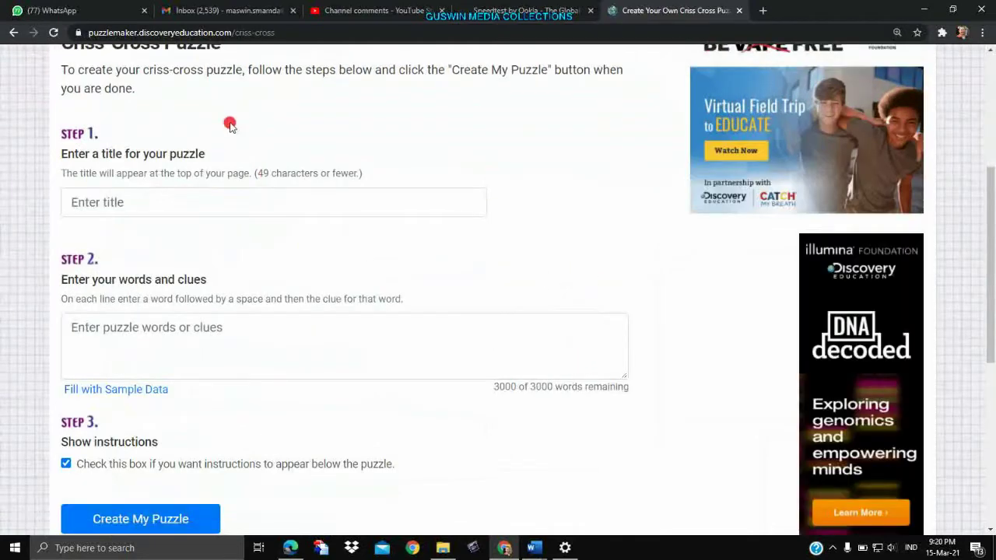
scroll(144, 415, down, 2)
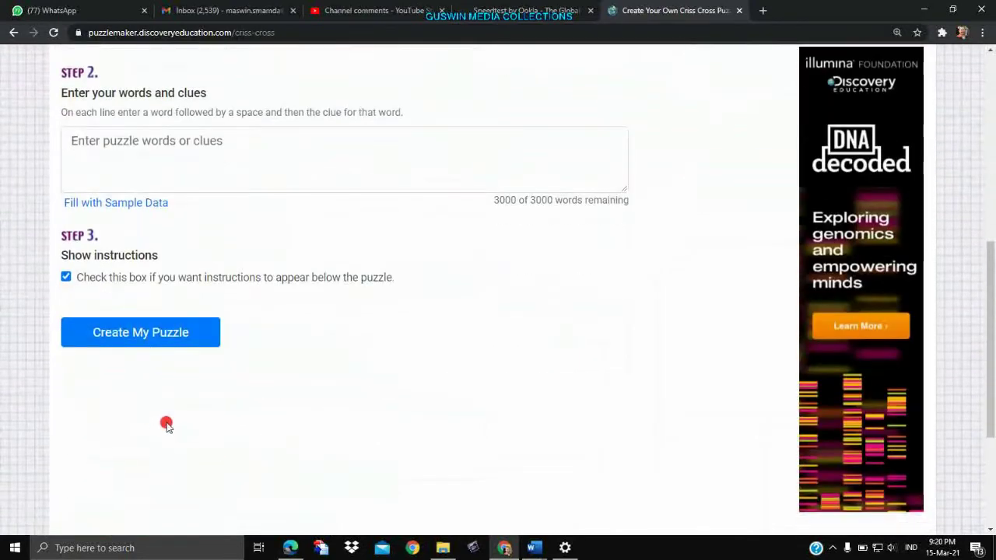
scroll(175, 417, up, 2)
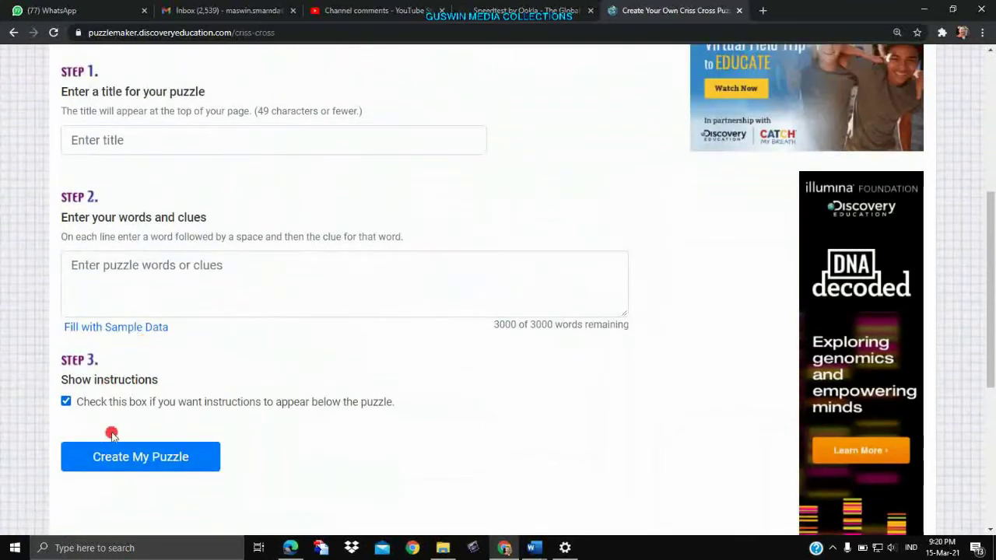
click(164, 280)
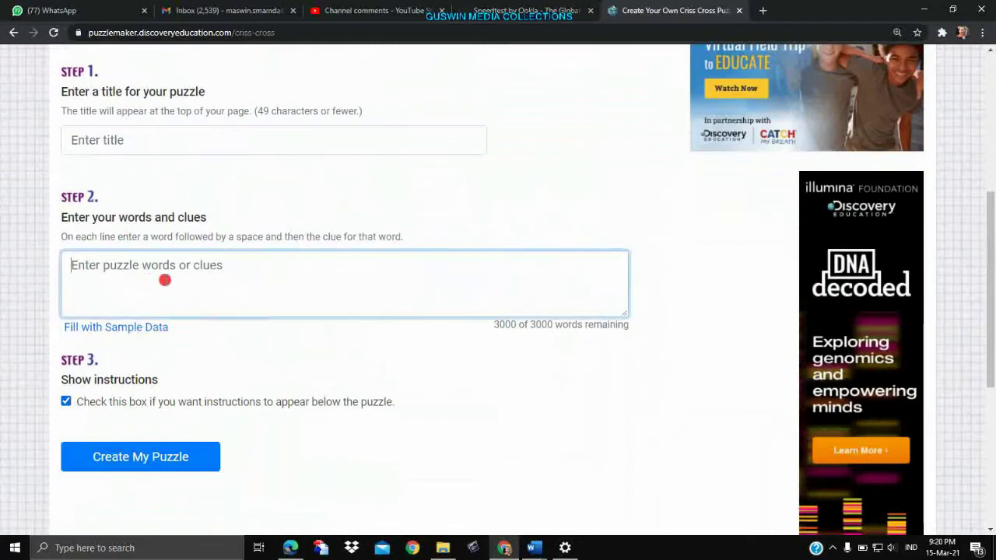
scroll(218, 269, up, 1)
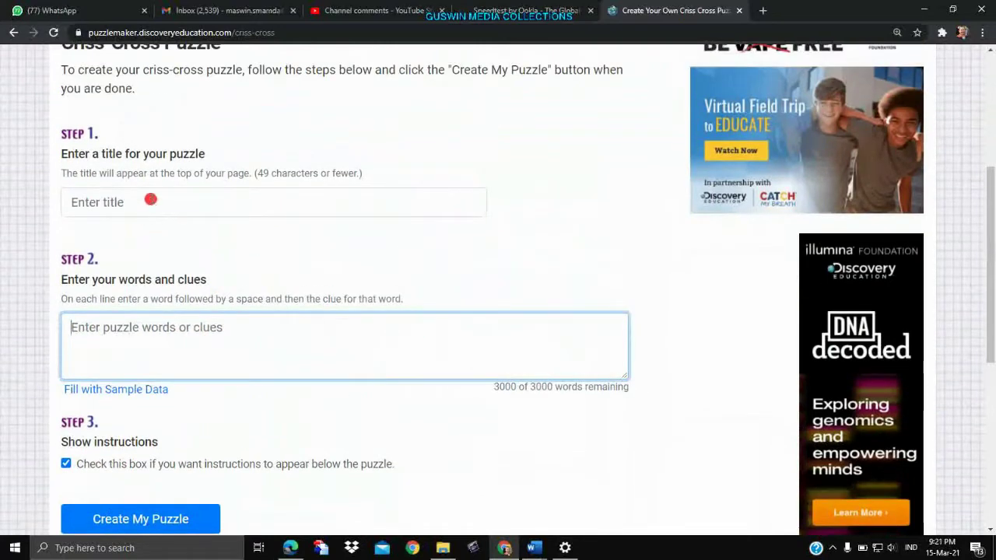
click(151, 202)
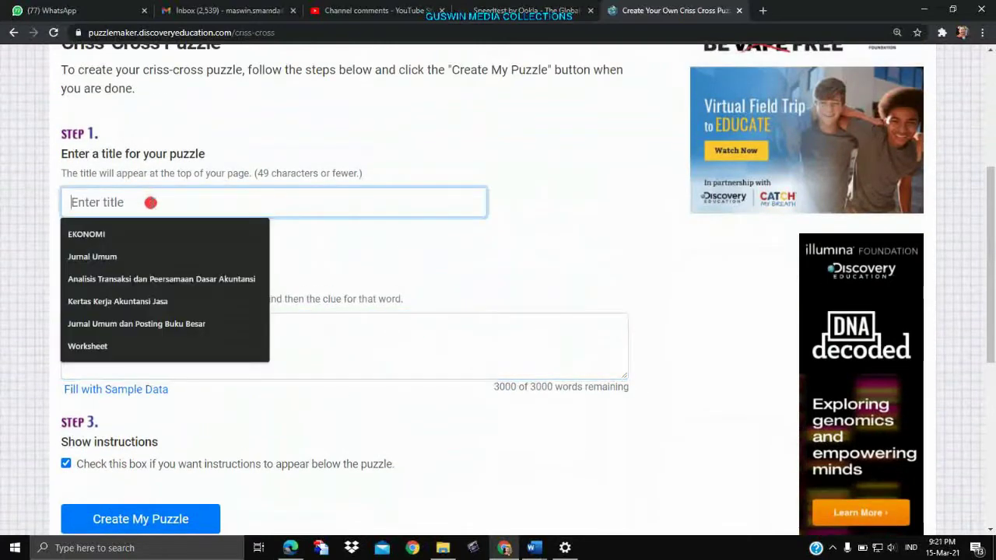
click(120, 239)
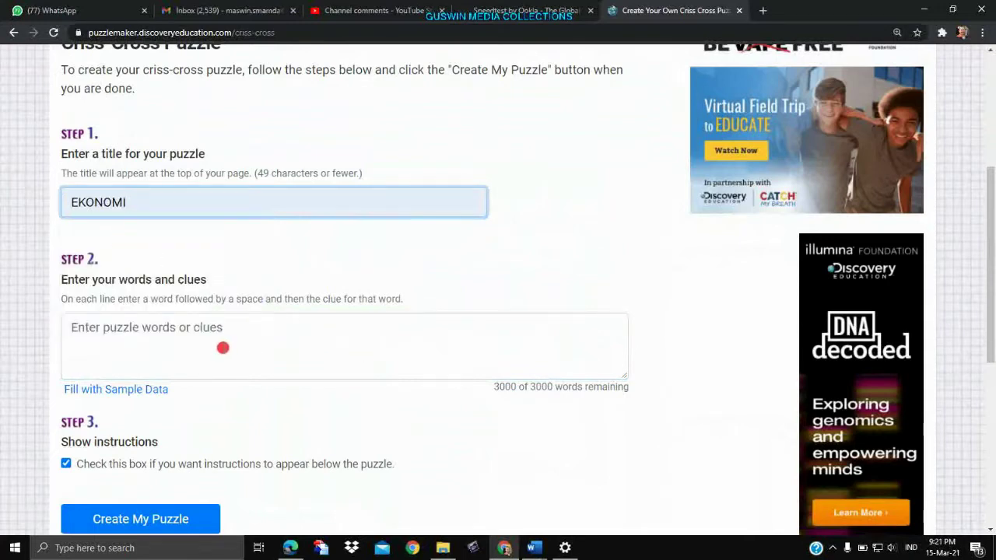
click(534, 550)
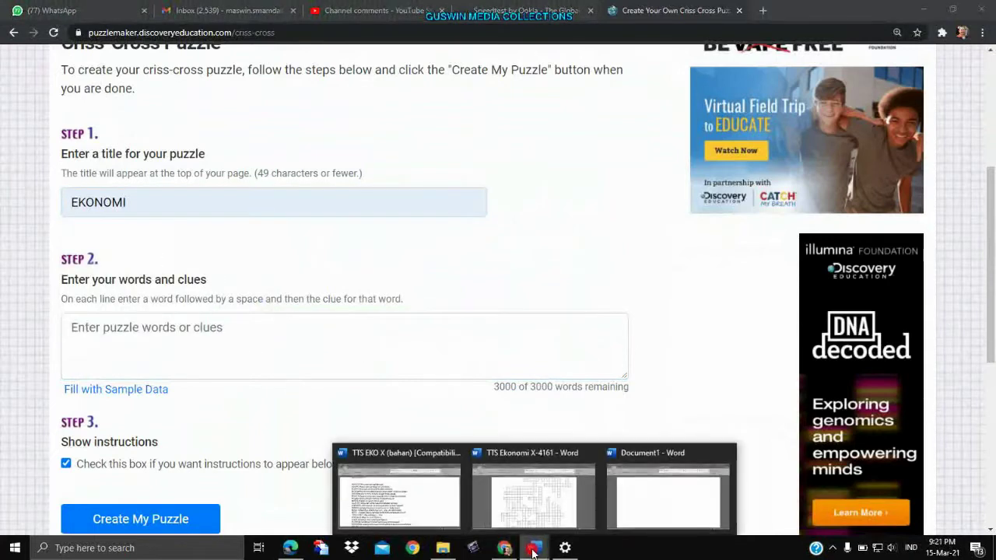
Copy the selected word-and-clue list in the TTS EKO X (bahan) document.
click(401, 498)
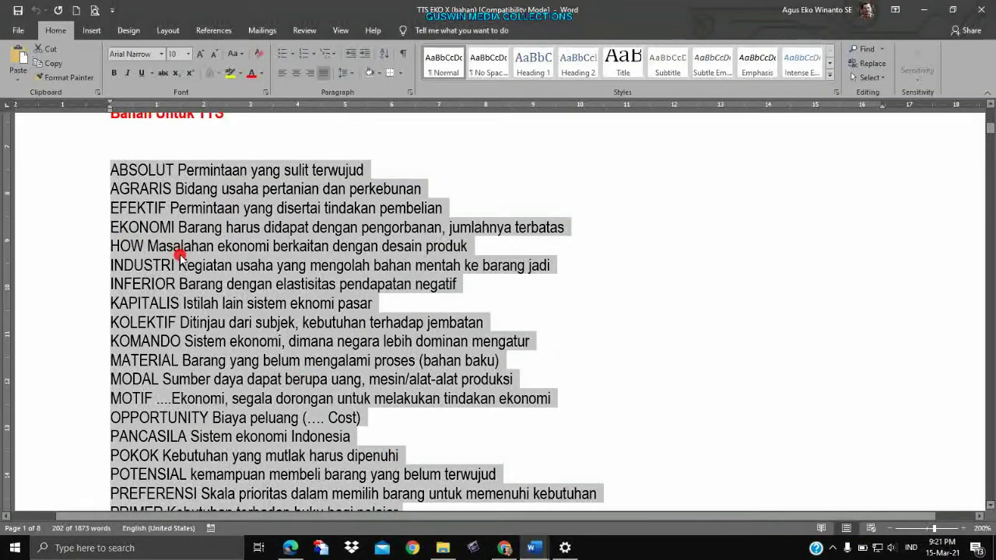
right_click(179, 255)
scroll(444, 272, down, 6)
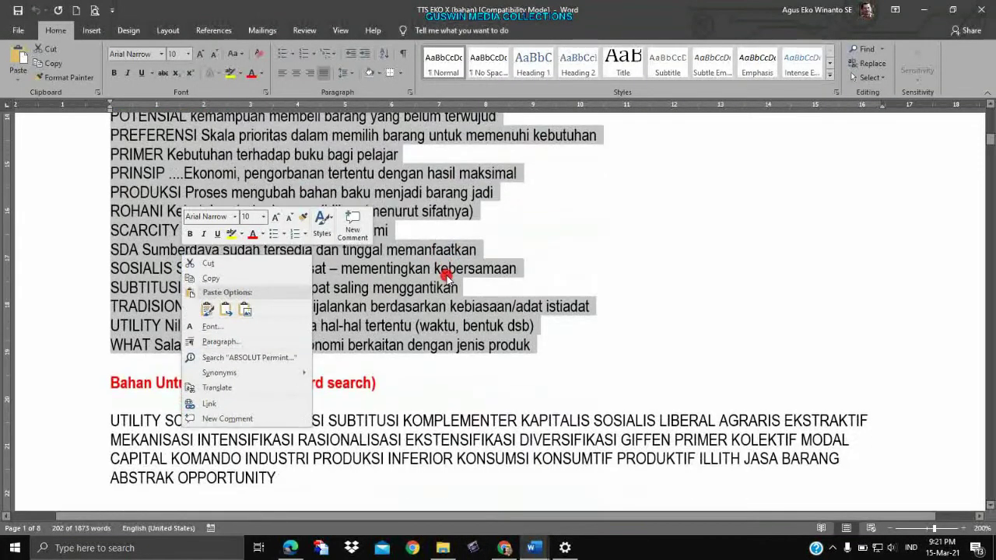
scroll(446, 274, up, 4)
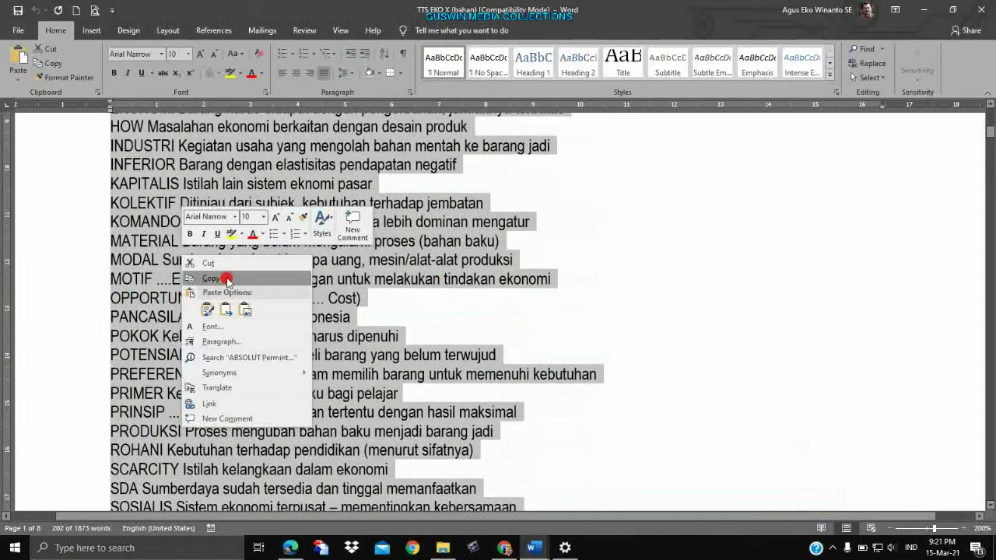
click(226, 279)
Check the full selection from ABSOLUT to WHAT and copy it again.
scroll(350, 364, up, 3)
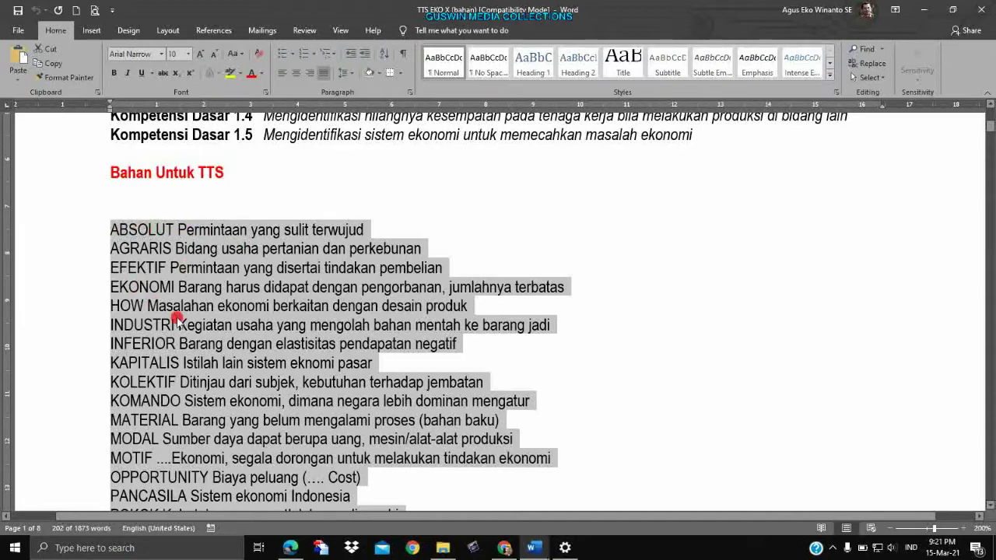
scroll(132, 260, down, 2)
scroll(138, 260, down, 2)
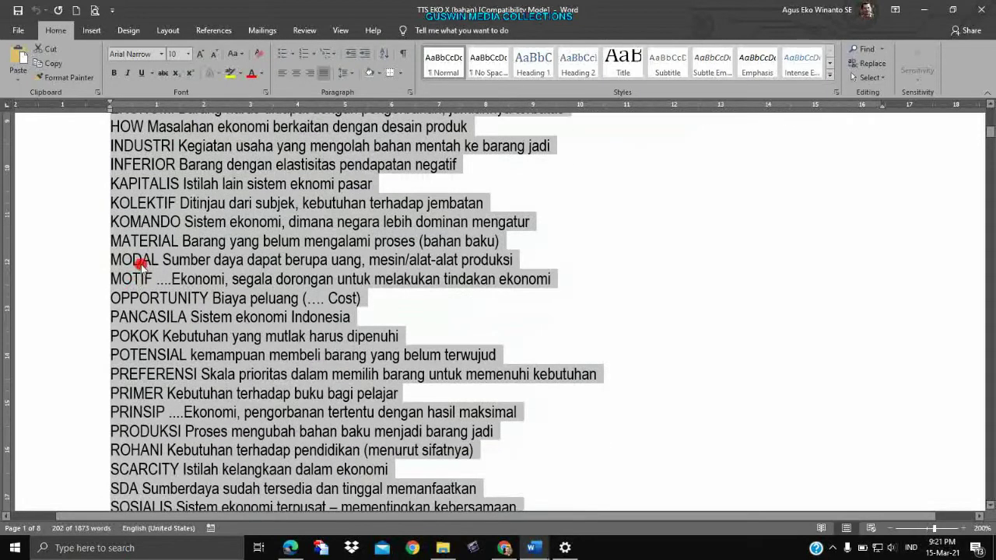
scroll(144, 261, down, 1)
scroll(144, 260, down, 2)
scroll(156, 266, up, 4)
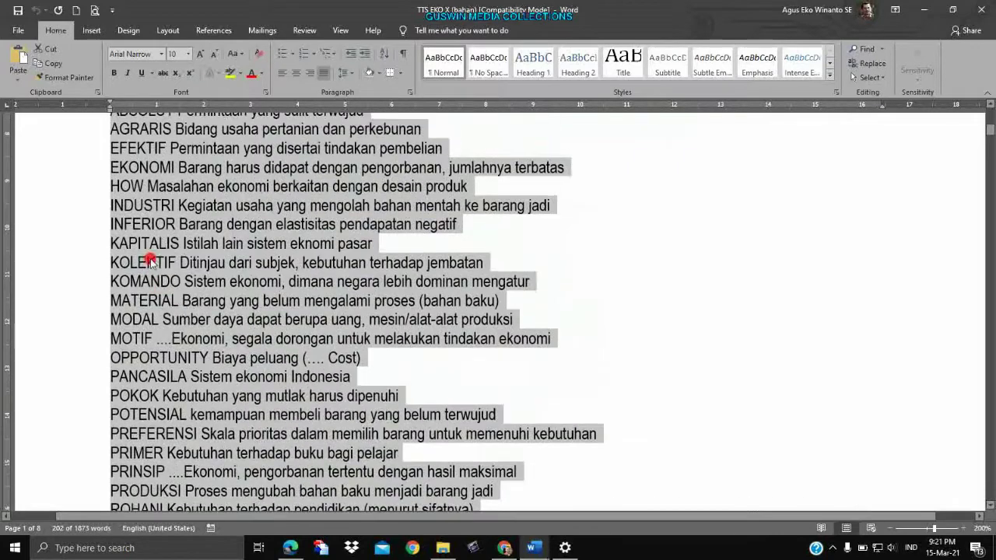
scroll(143, 250, up, 3)
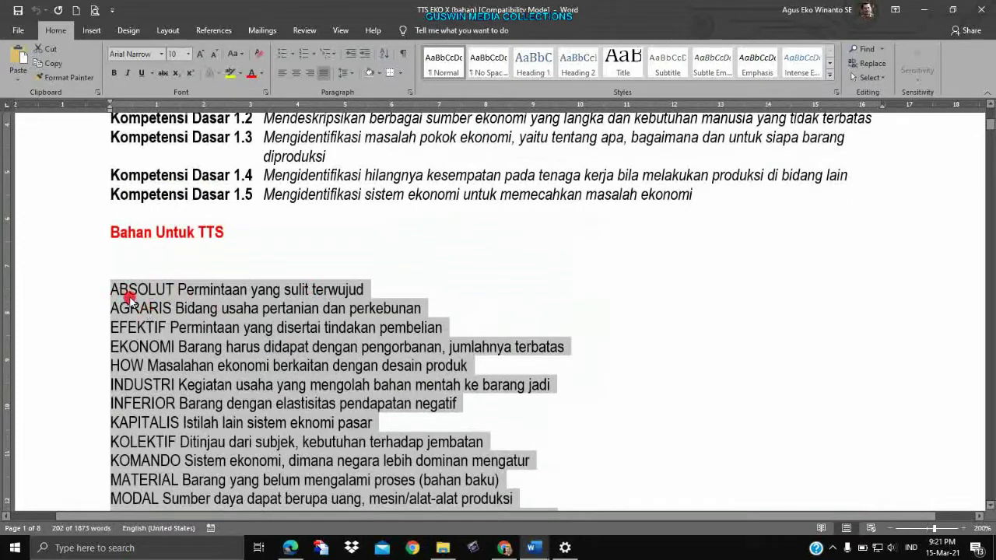
scroll(296, 318, down, 3)
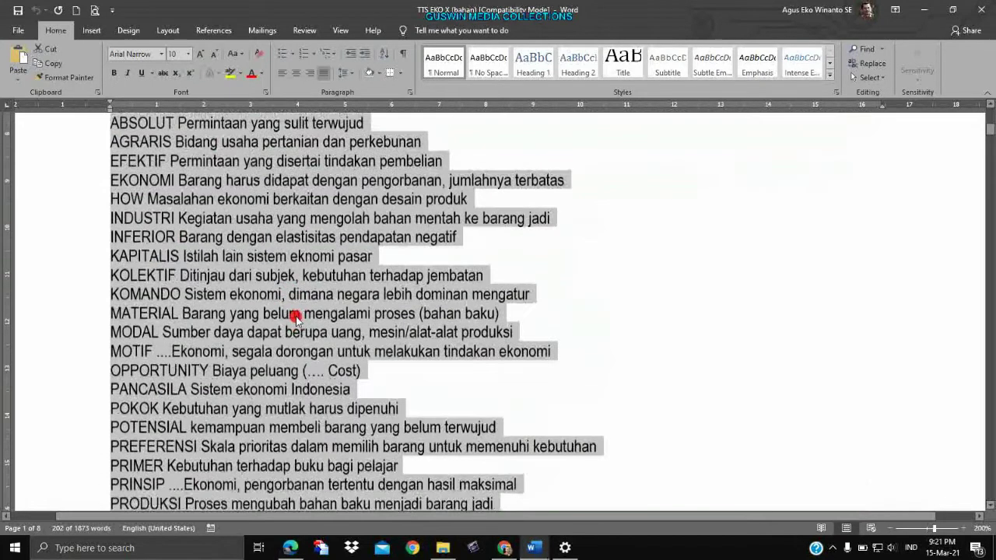
right_click(214, 283)
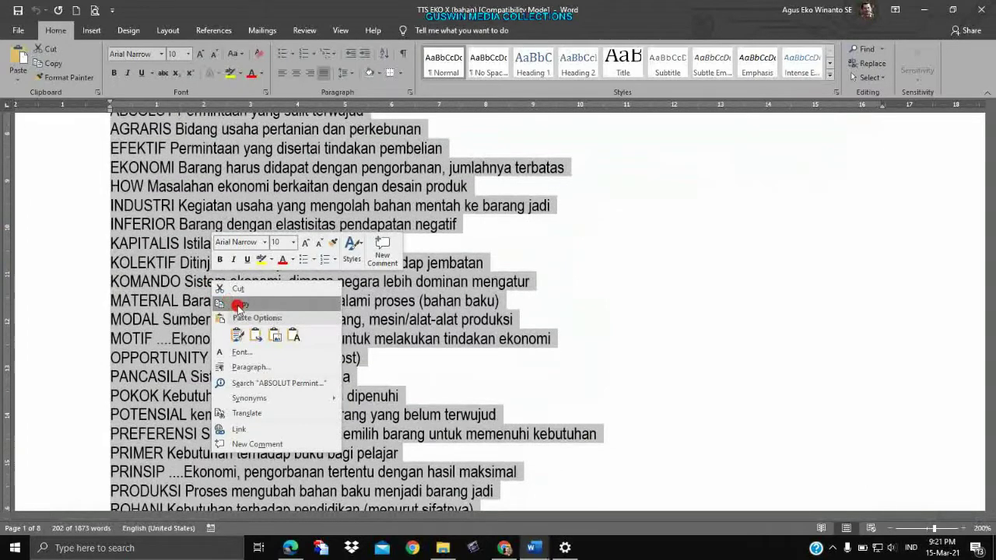
click(238, 304)
Paste the copied list into the words-and-clues box and remove the trailing blank line.
click(505, 548)
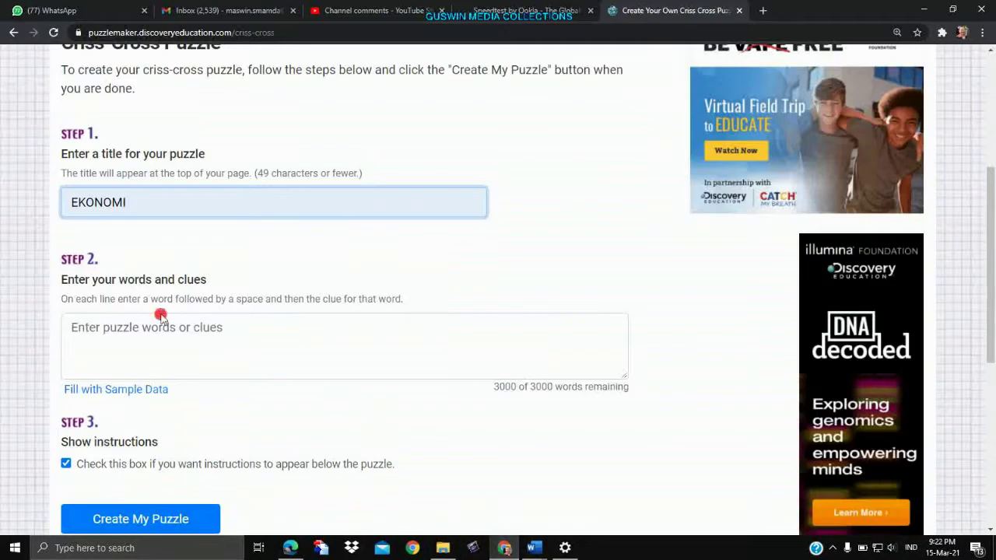
click(140, 214)
click(114, 328)
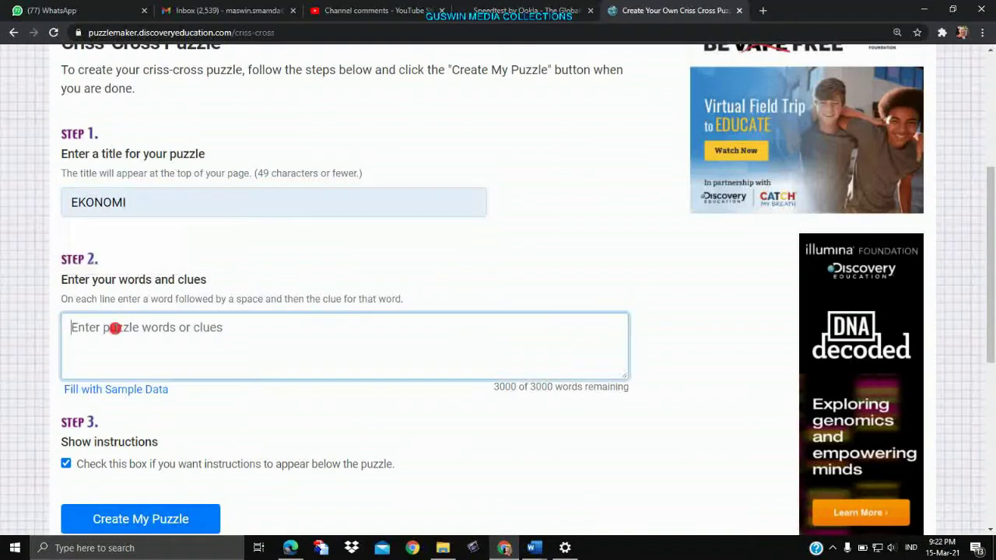
key(ctrl+v)
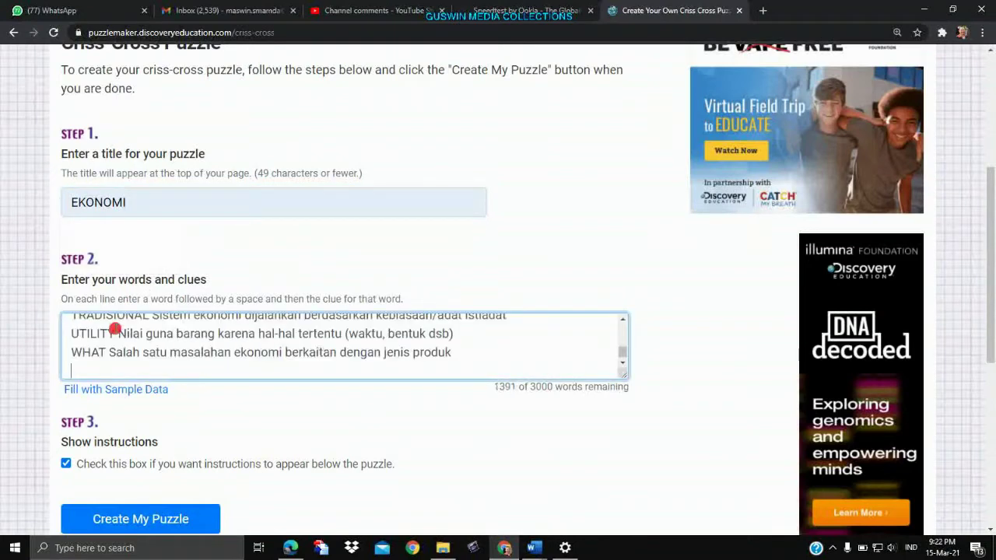
key(BackSpace)
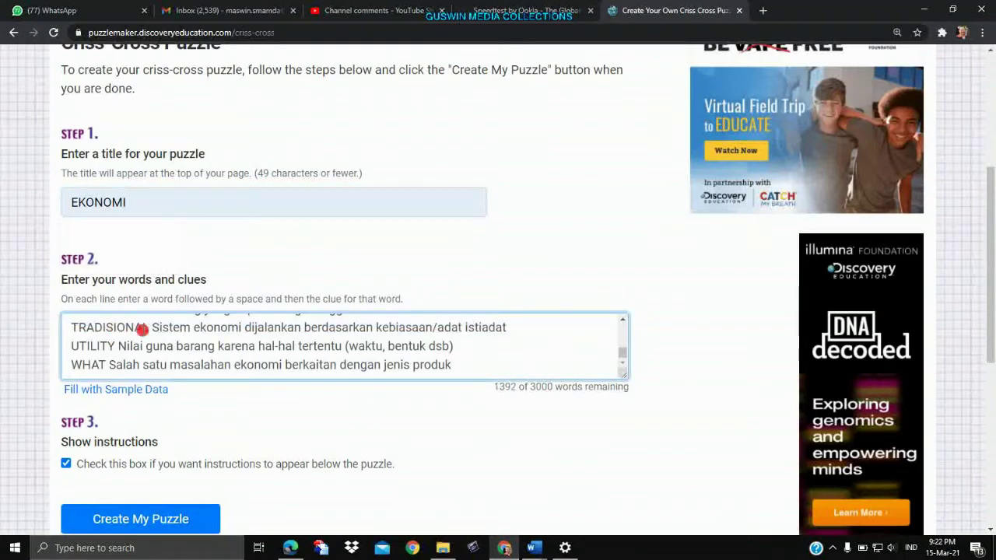
Review the pasted list from ABSOLUT to WHAT, briefly checking the speed-test tab.
scroll(142, 330, up, 5)
scroll(149, 343, up, 5)
scroll(148, 343, up, 5)
scroll(151, 344, up, 5)
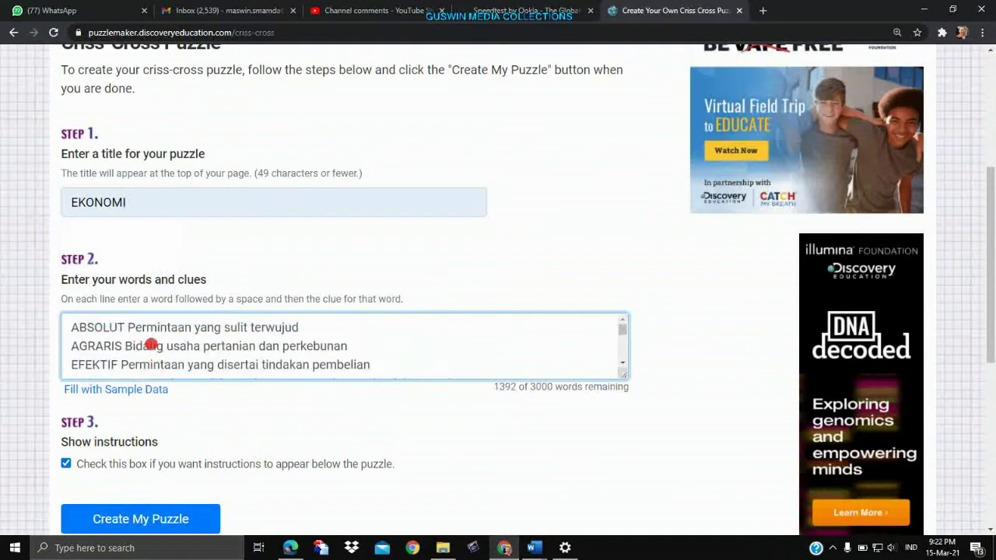
scroll(151, 344, down, 5)
scroll(149, 338, down, 5)
scroll(148, 337, down, 5)
scroll(160, 330, down, 5)
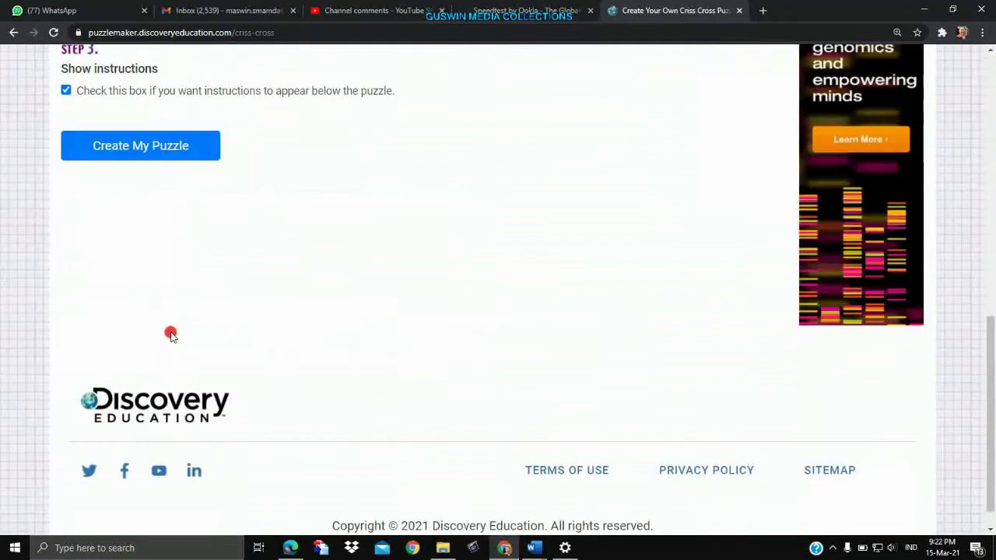
scroll(148, 216, up, 1)
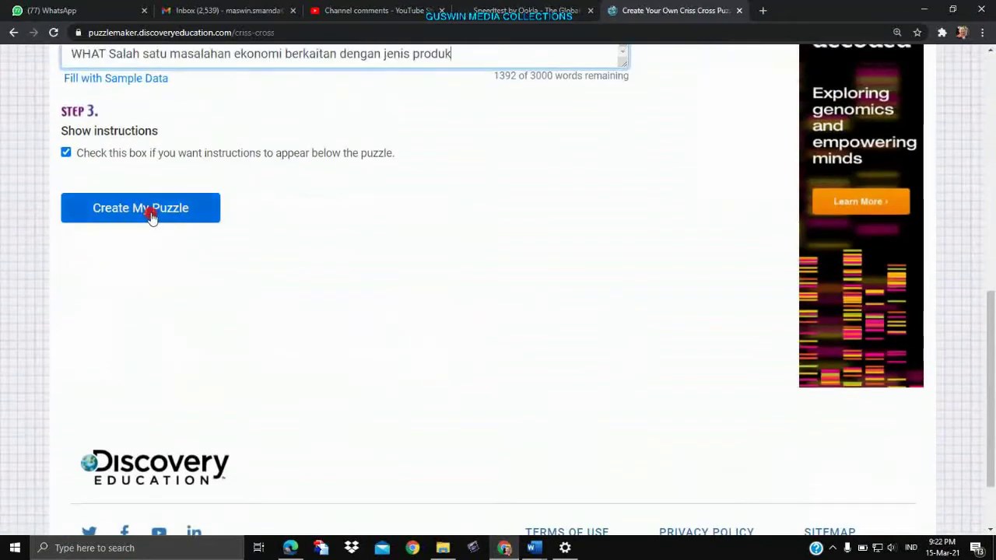
click(545, 10)
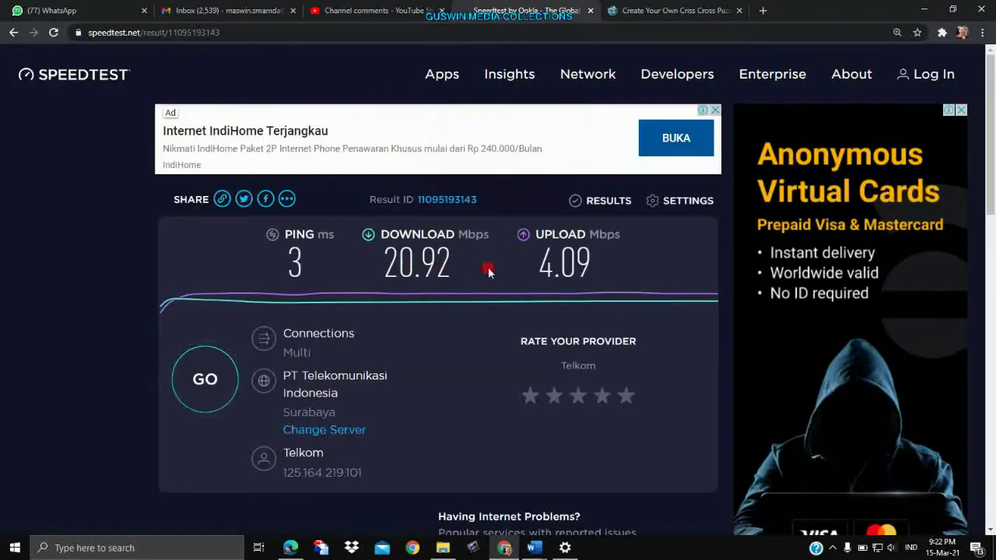
click(631, 11)
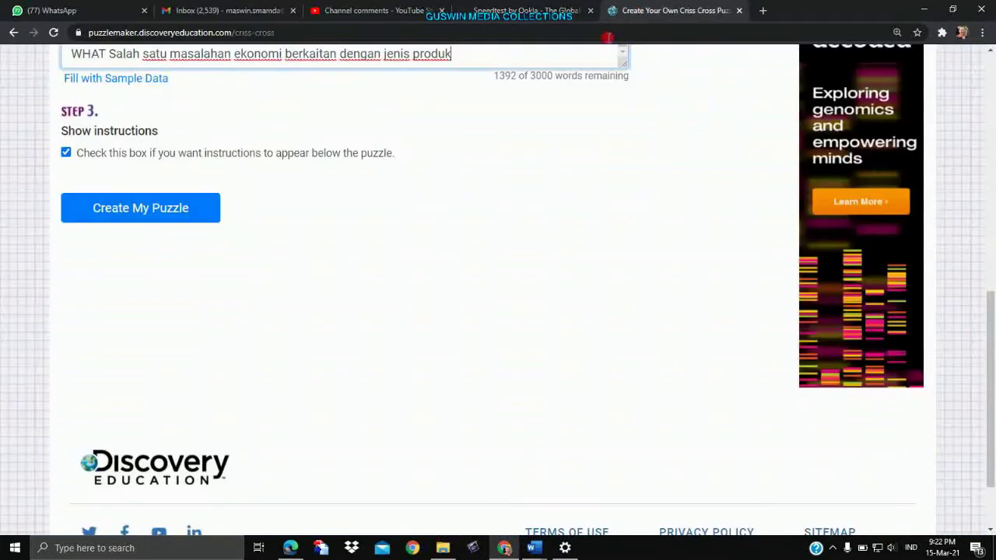
scroll(62, 272, up, 3)
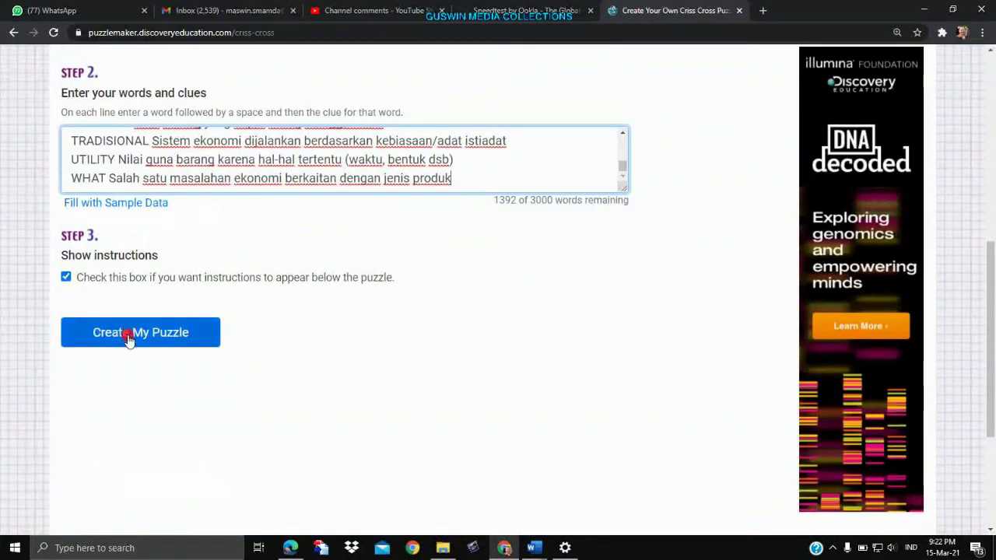
Create the puzzle and look over the blank numbered grid and its ACROSS/DOWN clues.
click(128, 340)
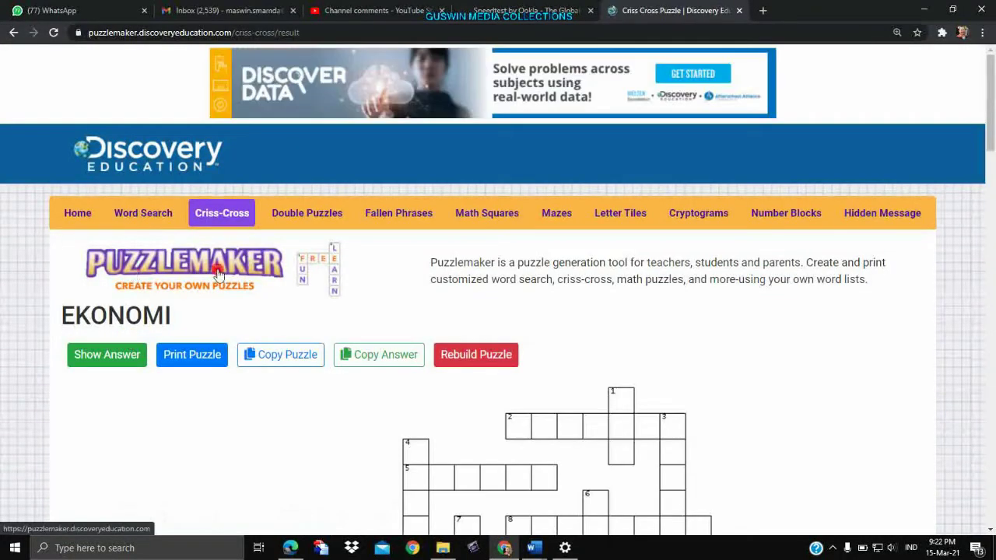
scroll(525, 244, down, 3)
scroll(641, 151, down, 1)
scroll(632, 156, down, 1)
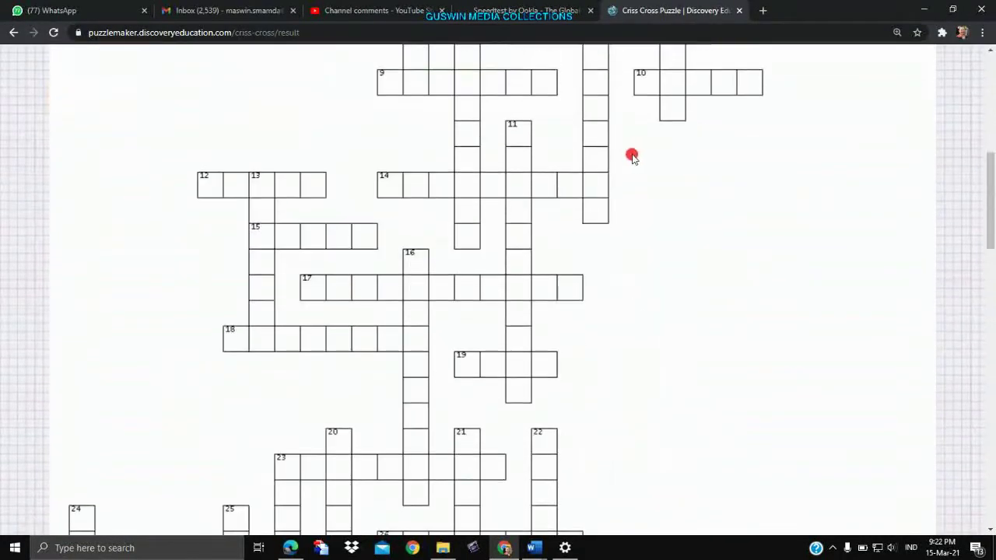
scroll(632, 155, up, 4)
scroll(626, 169, down, 5)
scroll(625, 171, down, 5)
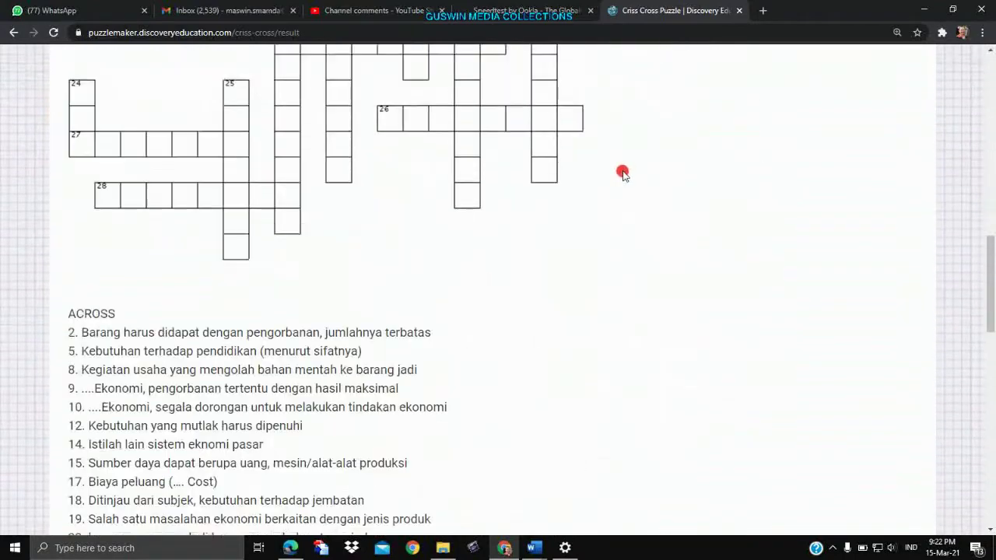
scroll(565, 195, down, 5)
scroll(388, 246, down, 3)
scroll(390, 238, down, 1)
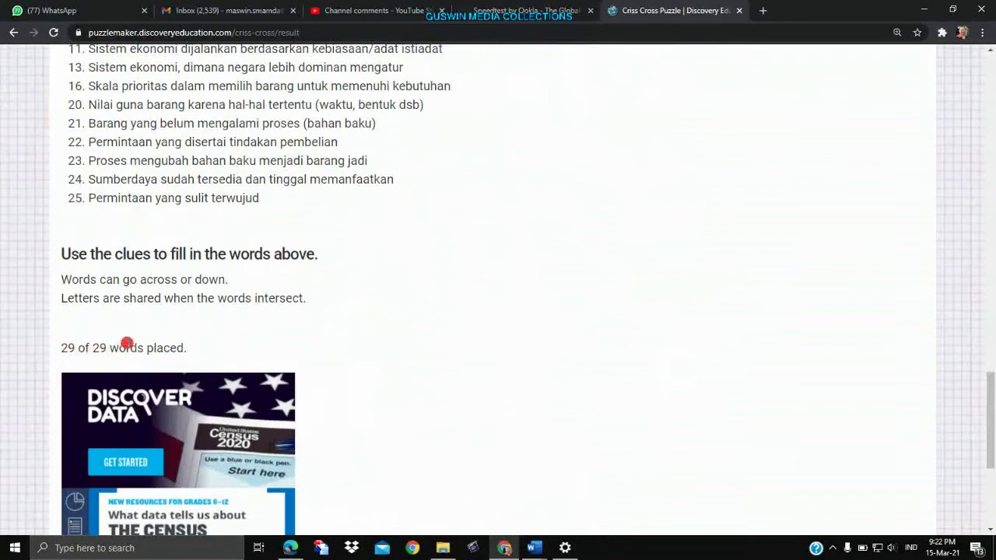
scroll(475, 253, up, 7)
scroll(502, 241, up, 9)
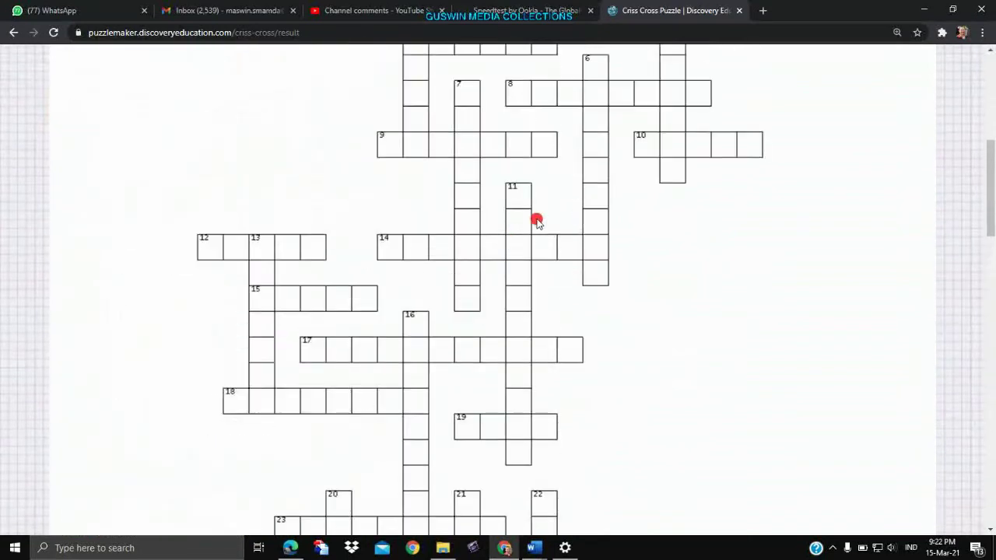
scroll(536, 218, down, 3)
scroll(545, 234, up, 3)
scroll(561, 245, up, 3)
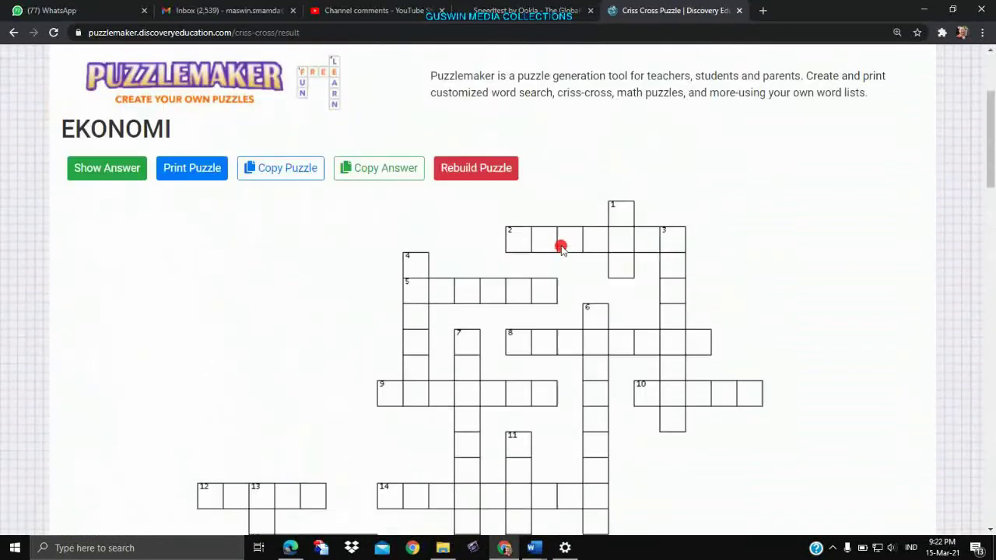
scroll(607, 216, down, 5)
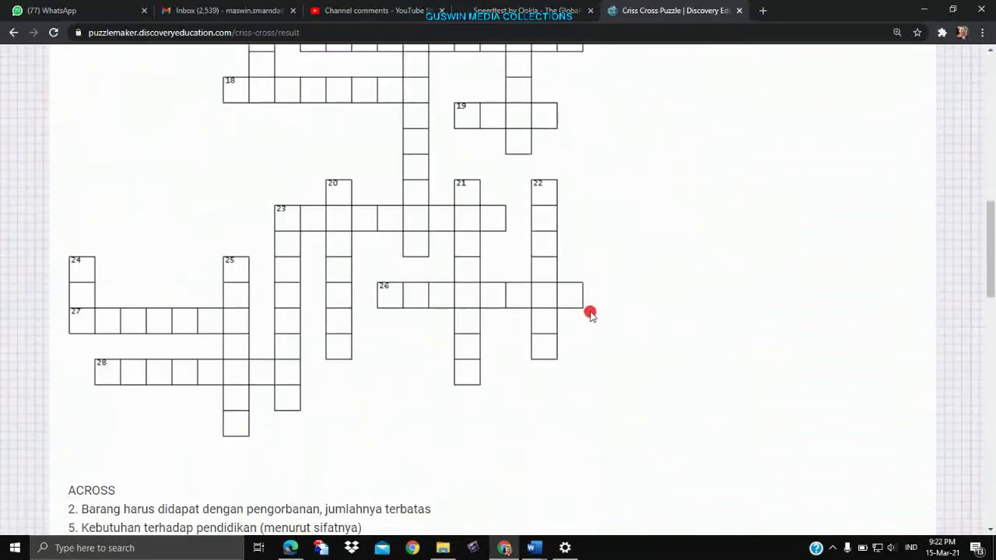
scroll(604, 236, up, 3)
scroll(593, 231, up, 3)
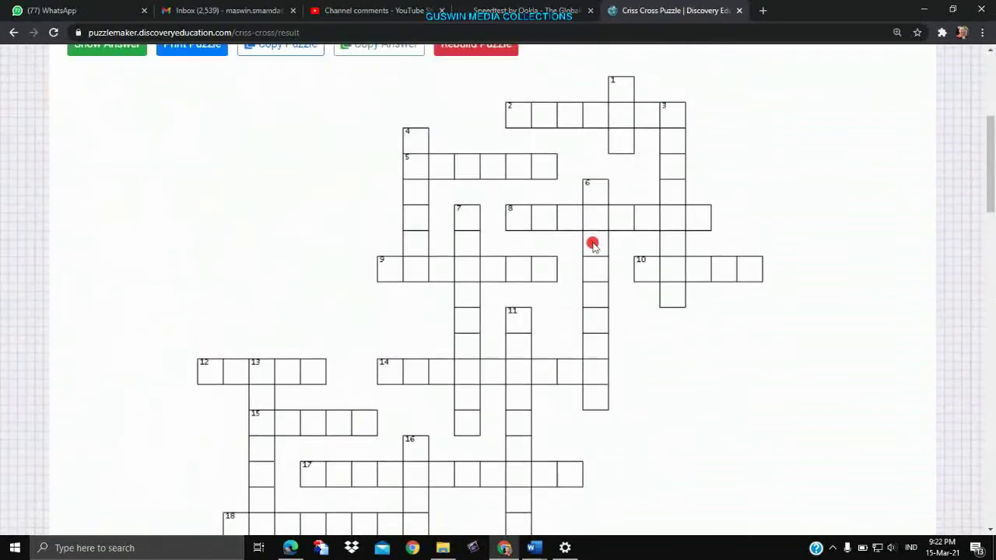
scroll(593, 244, up, 3)
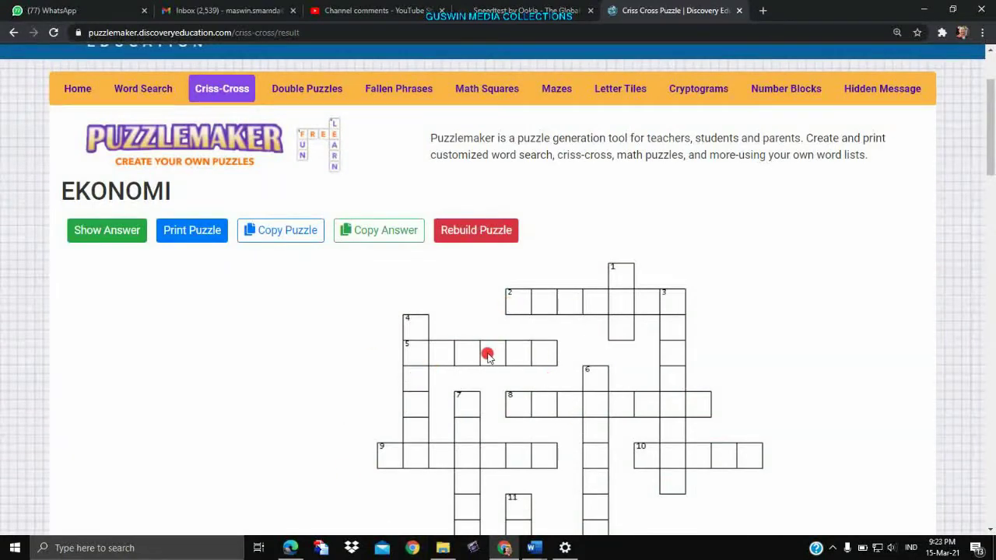
Rebuild the EKONOMI puzzle and scroll through the new layout.
click(491, 237)
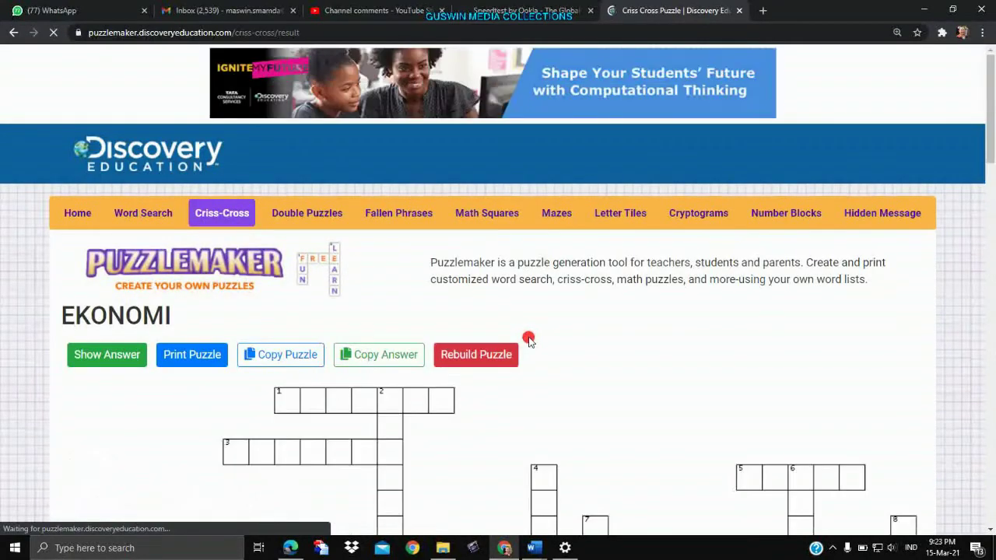
scroll(528, 340, down, 4)
scroll(528, 341, down, 3)
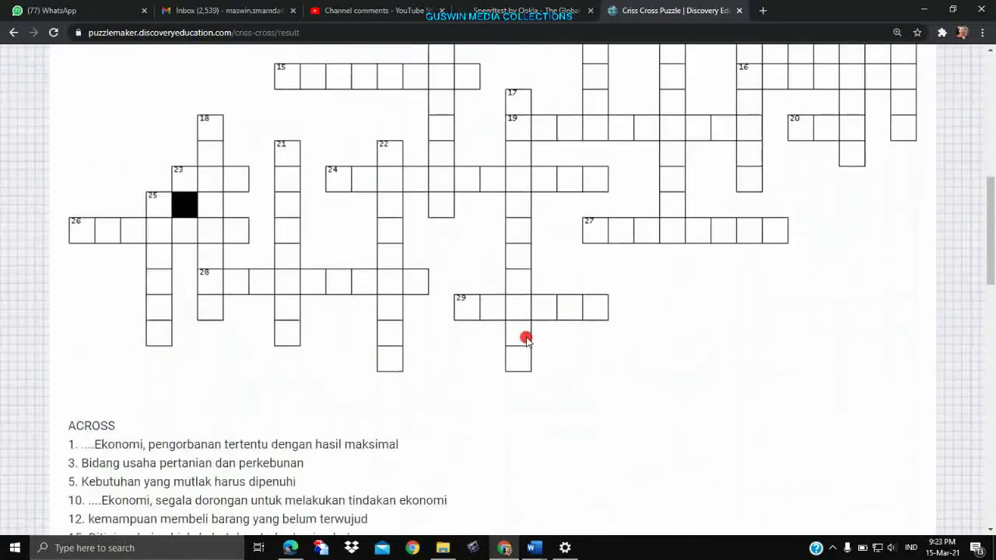
scroll(526, 338, up, 1)
scroll(506, 333, up, 2)
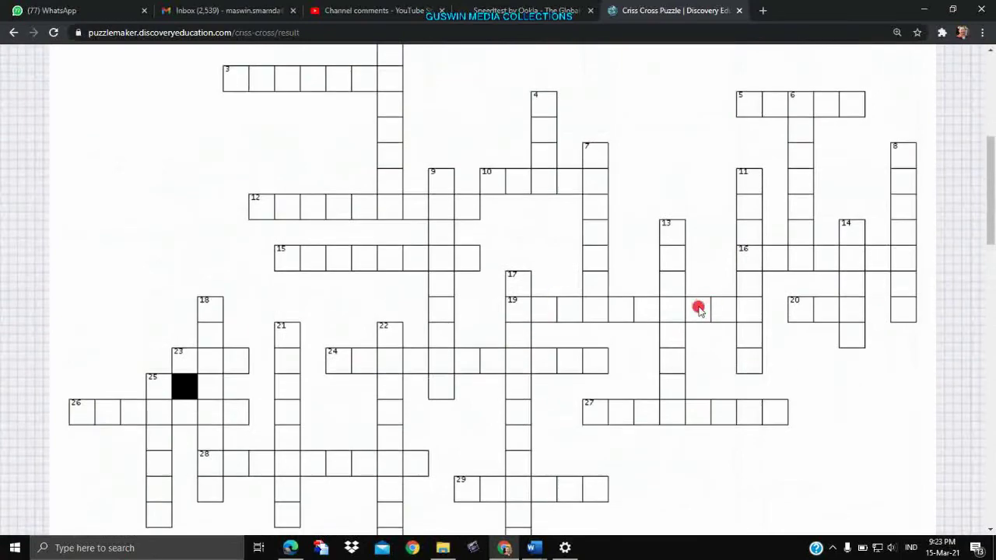
scroll(641, 330, down, 5)
scroll(529, 344, down, 1)
scroll(530, 345, down, 5)
scroll(305, 355, down, 1)
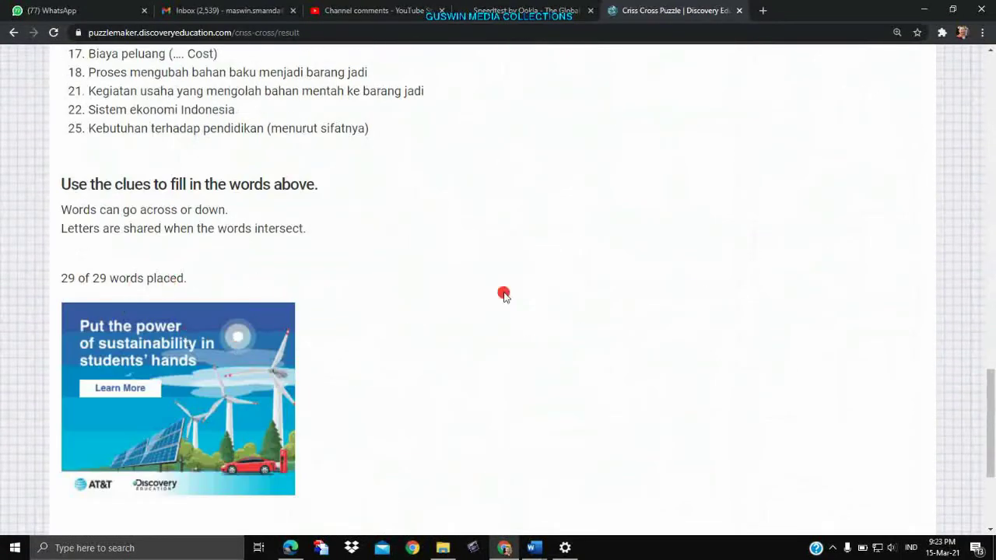
scroll(505, 295, up, 5)
scroll(498, 252, up, 6)
scroll(491, 260, up, 3)
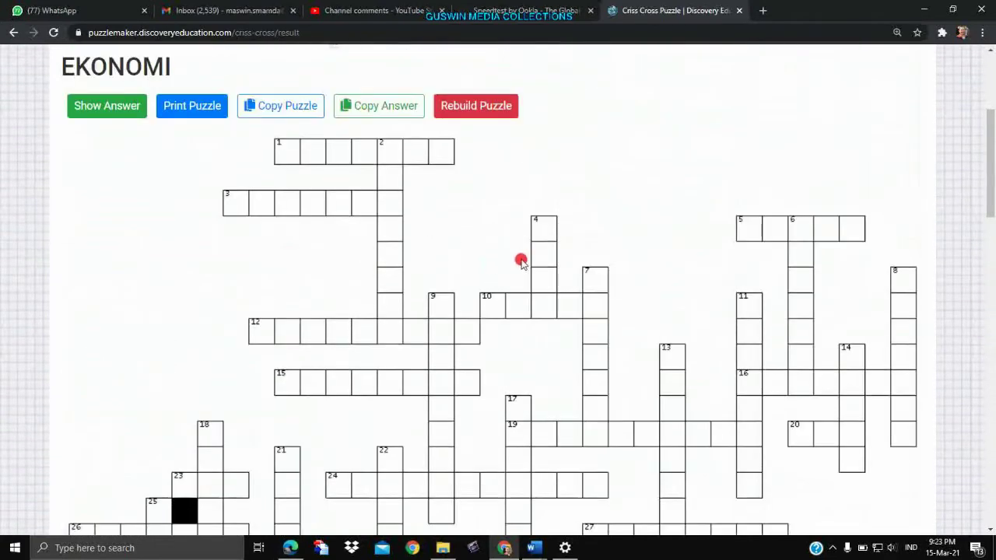
scroll(603, 272, up, 3)
scroll(600, 269, up, 3)
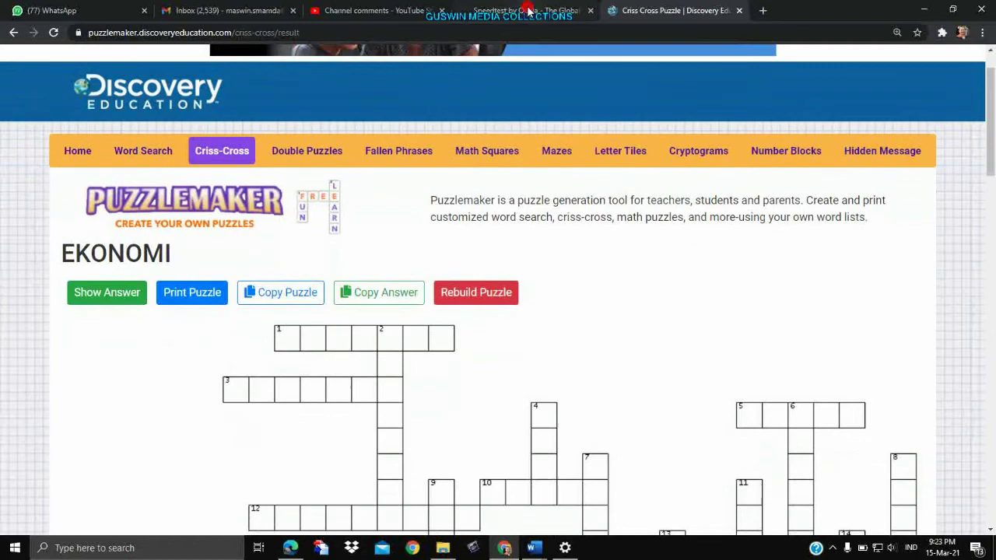
After a glance at the speed-test tab, rebuild the puzzle a second time.
click(526, 10)
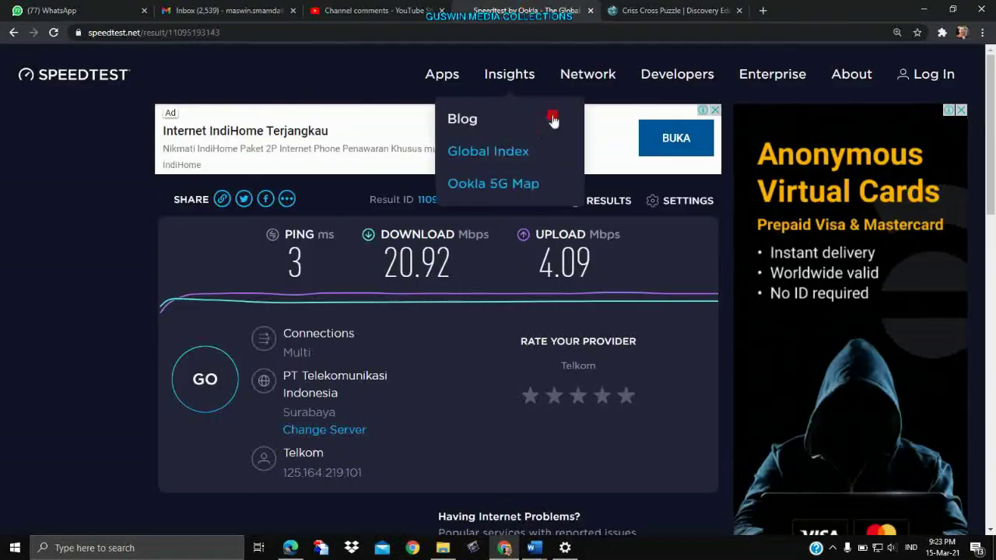
click(636, 11)
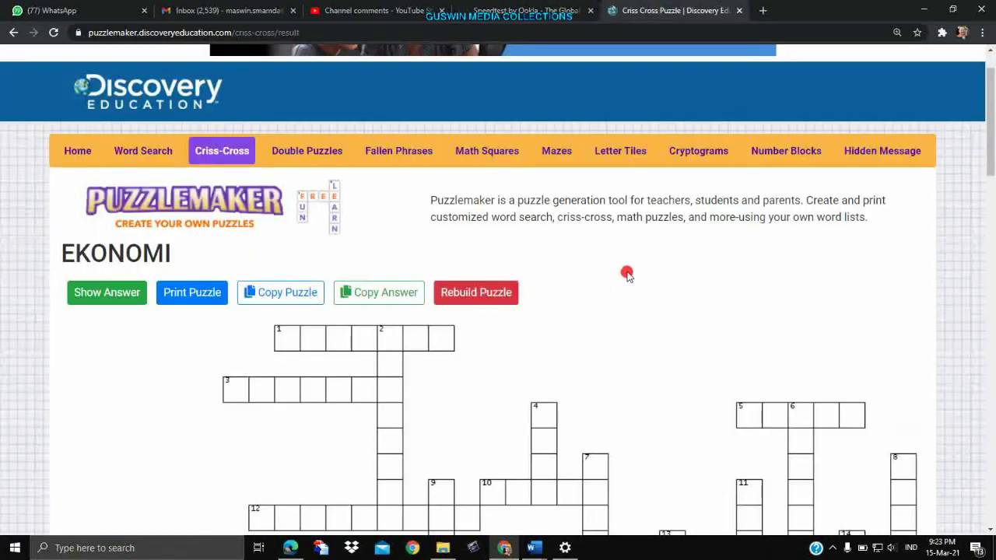
scroll(628, 276, down, 3)
scroll(406, 267, up, 2)
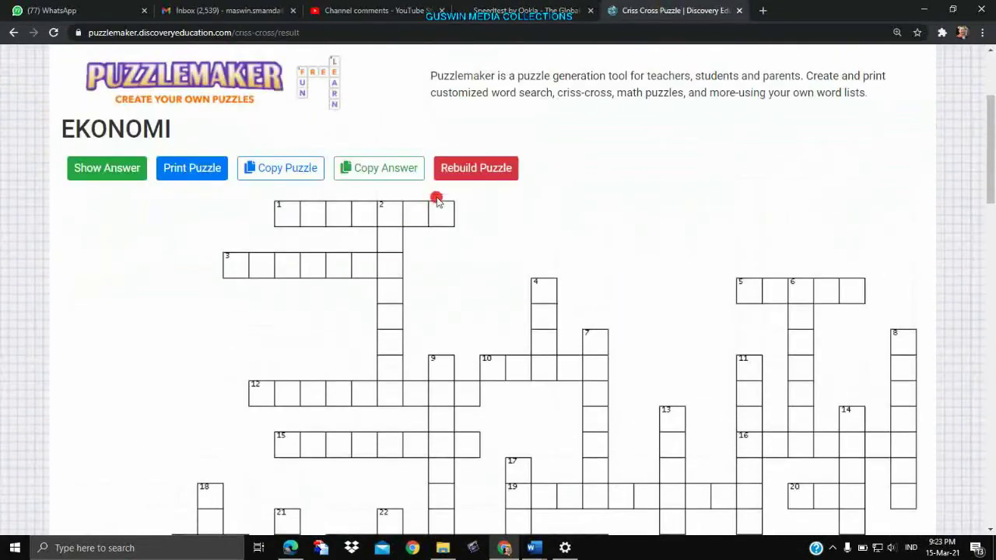
click(487, 170)
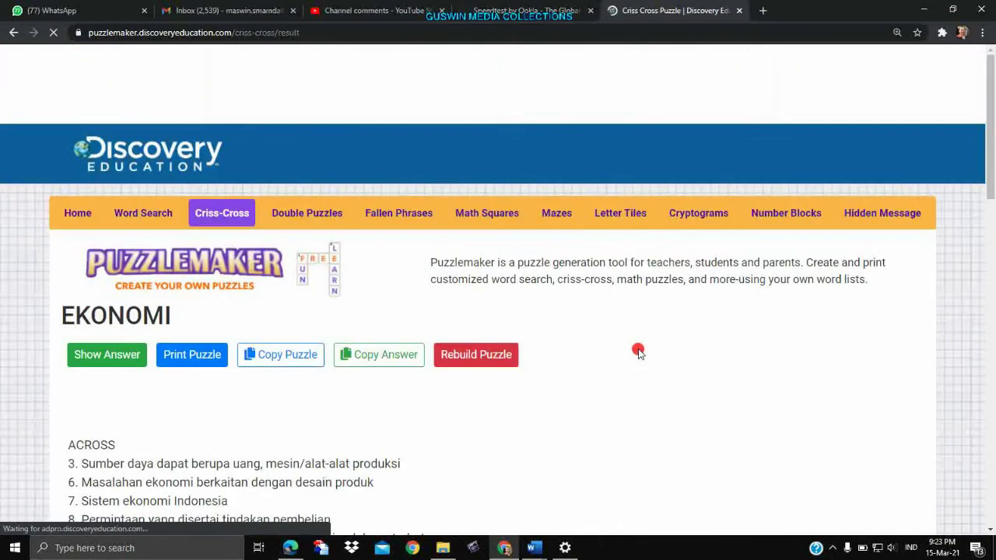
scroll(615, 350, down, 5)
scroll(615, 350, down, 2)
scroll(611, 345, up, 2)
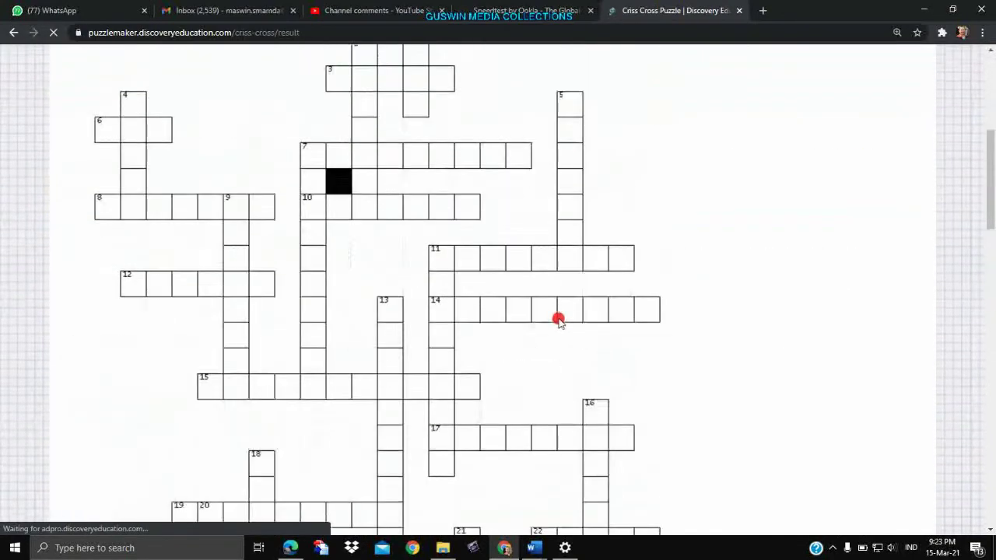
scroll(558, 319, up, 5)
Generate one more layout and review the grid numbered 1–29 with its clues.
click(492, 359)
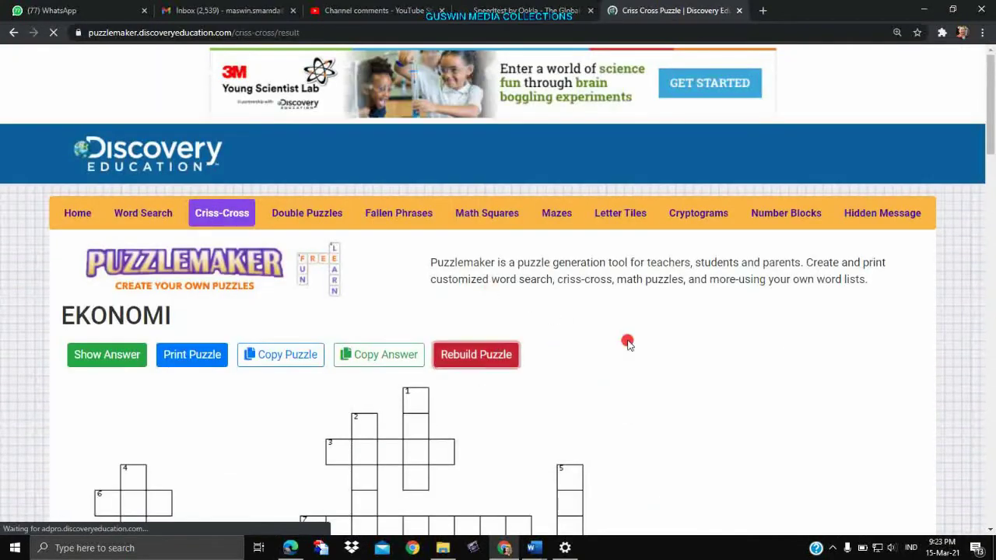
scroll(626, 345, down, 5)
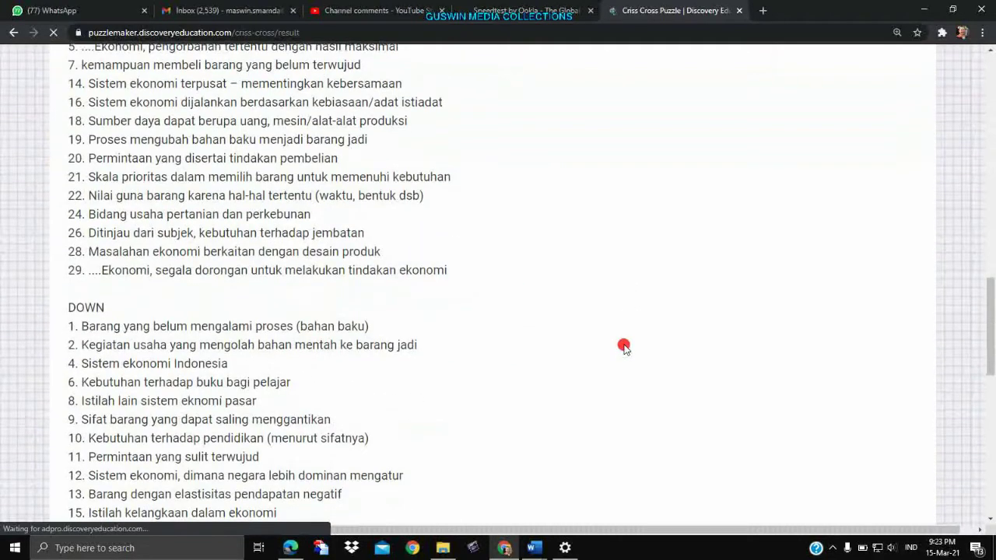
scroll(625, 347, down, 5)
scroll(624, 347, up, 5)
scroll(619, 344, up, 5)
scroll(615, 343, up, 2)
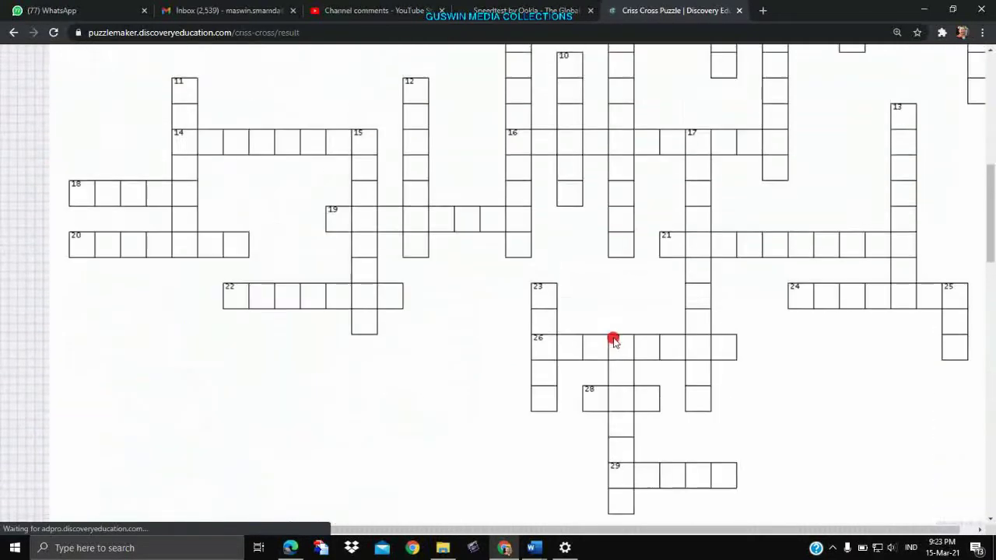
scroll(614, 342, up, 3)
scroll(615, 342, down, 1)
Scroll over the rebuilt 1–29 grid and its Across clues to inspect the layout.
ctrl+scroll(653, 332, down, 1)
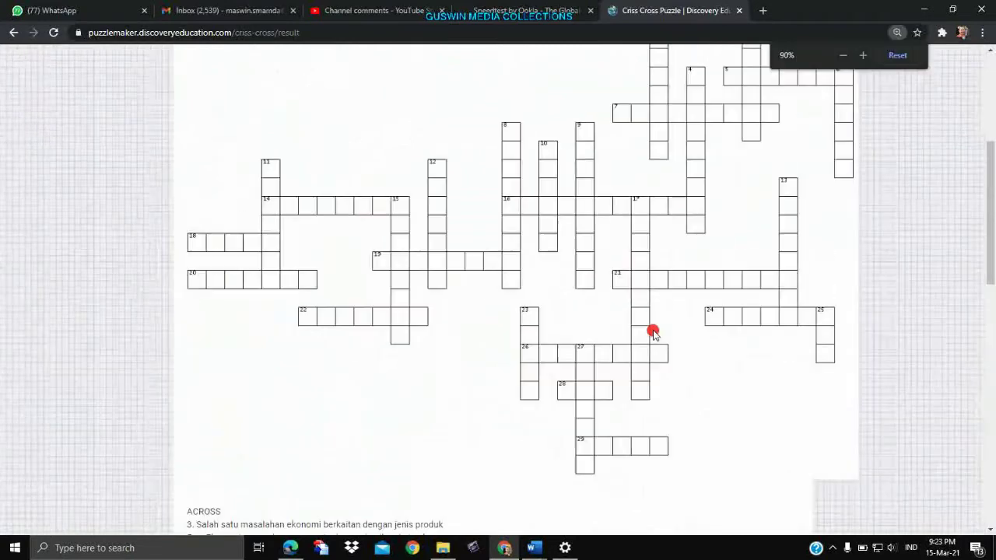
scroll(654, 331, up, 1)
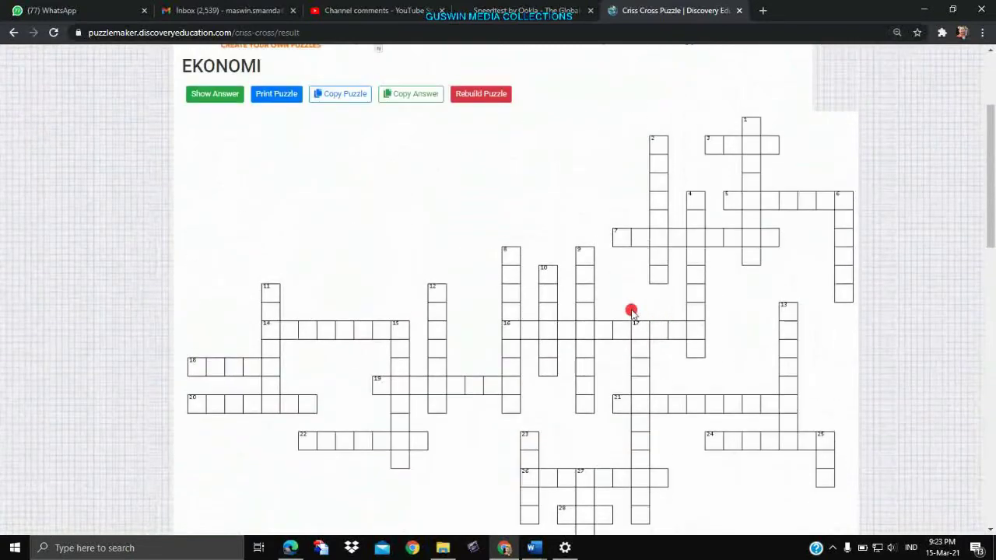
scroll(567, 285, down, 1)
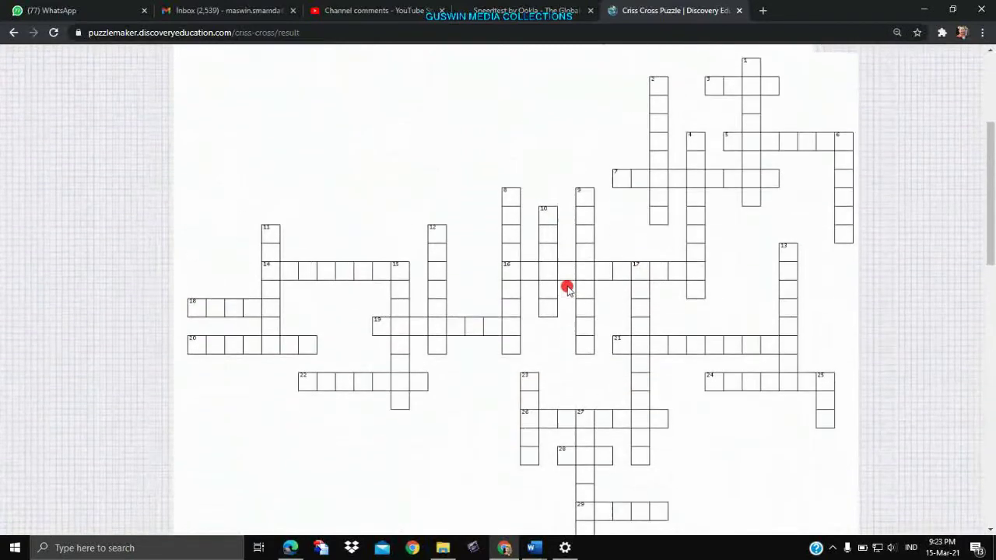
ctrl+scroll(568, 289, up, 1)
ctrl+scroll(568, 288, down, 1)
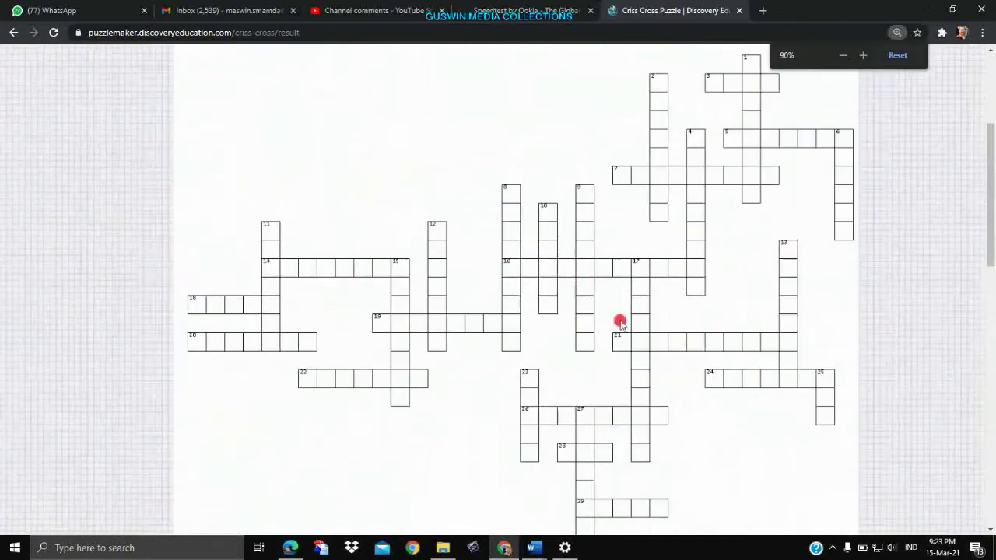
scroll(706, 343, up, 1)
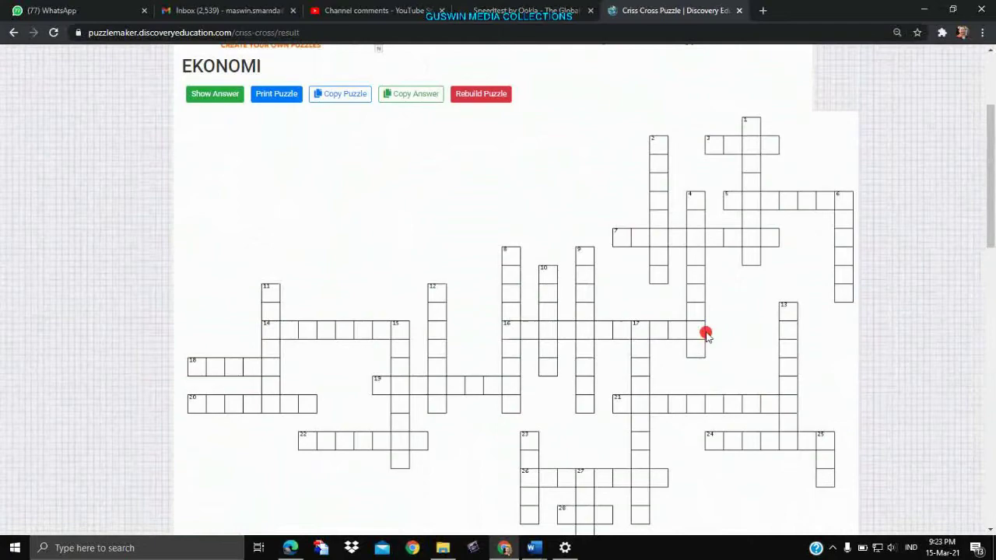
ctrl+scroll(607, 345, up, 1)
ctrl+scroll(611, 350, up, 2)
scroll(609, 349, down, 3)
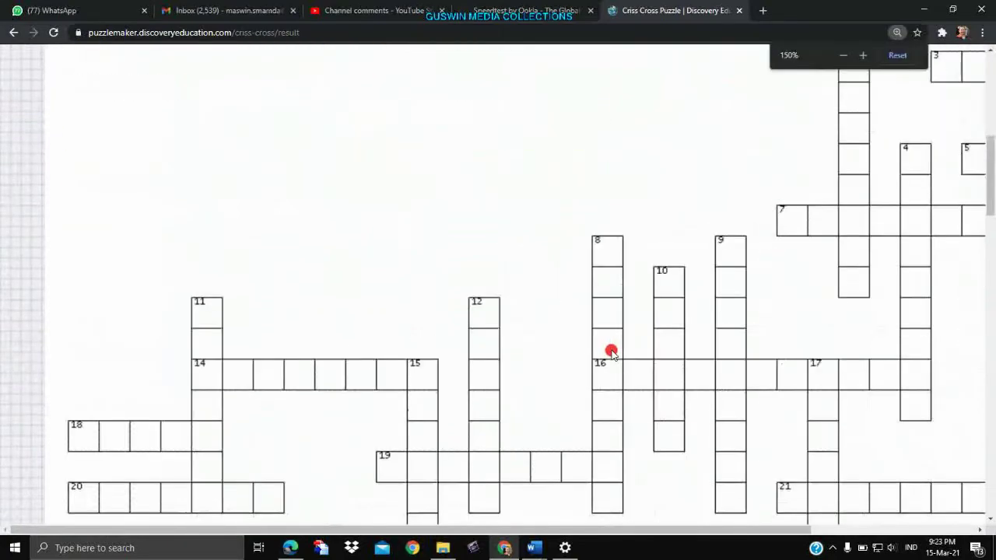
scroll(467, 362, down, 2)
ctrl+scroll(518, 338, down, 2)
ctrl+scroll(519, 337, down, 2)
scroll(518, 338, up, 1)
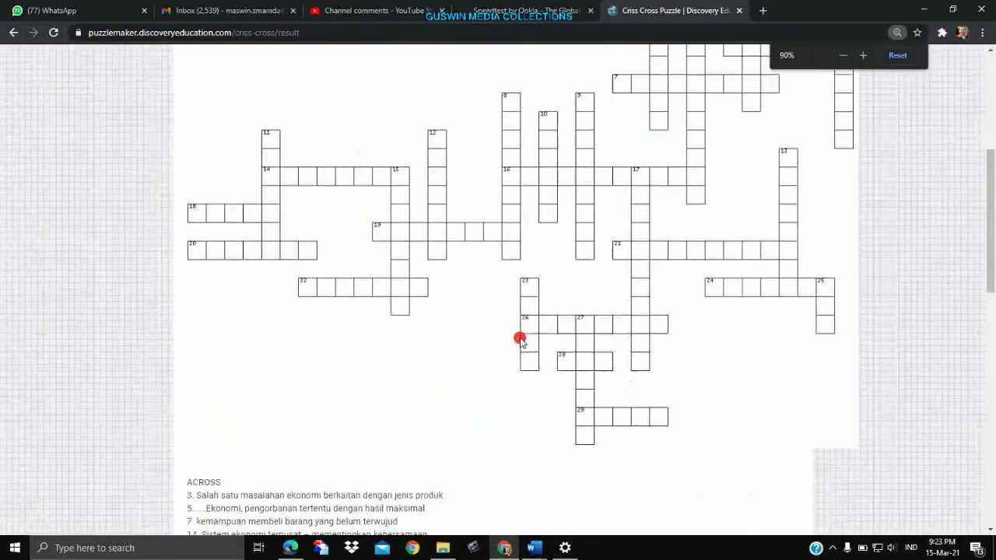
scroll(530, 362, up, 2)
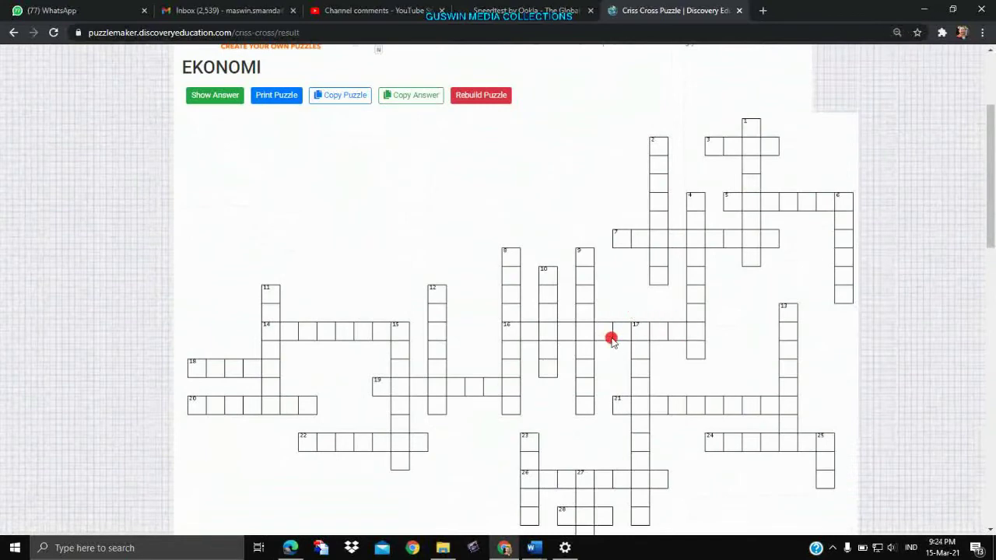
Show the answer letters in the grid and return the page zoom to 90%.
click(211, 98)
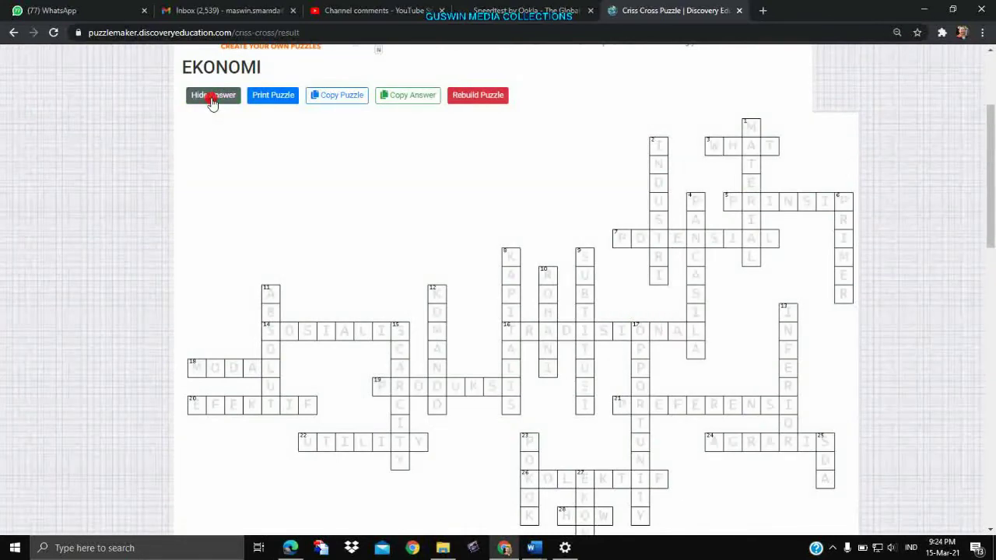
scroll(523, 335, down, 1)
key(ctrl+plus)
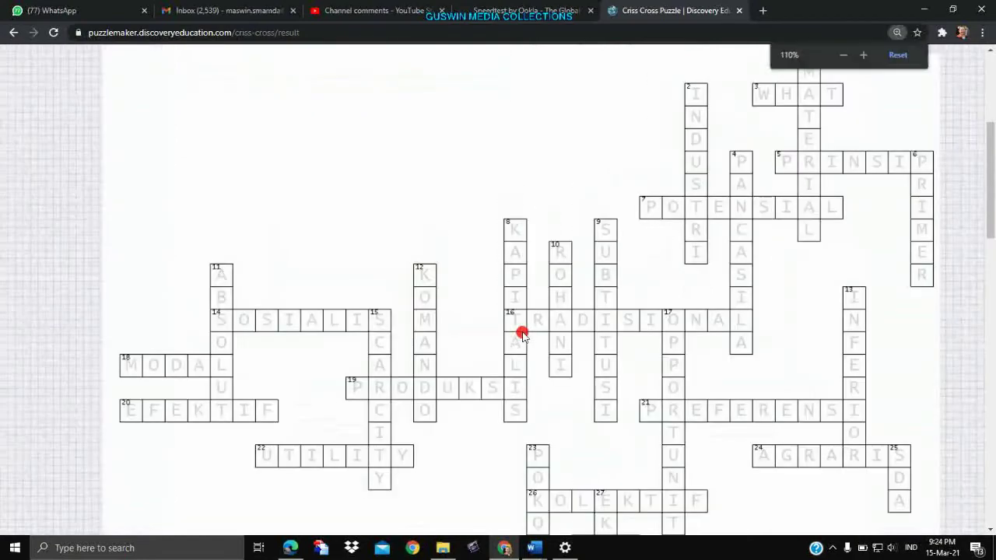
key(ctrl+minus)
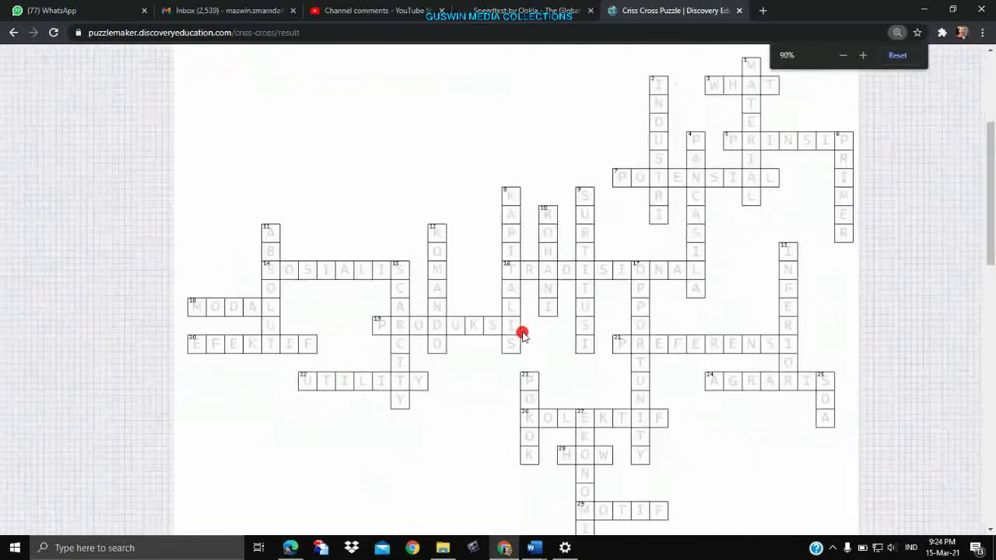
Copy the answer-filled crossword image and bring up the blank Word Document1.
right_click(520, 282)
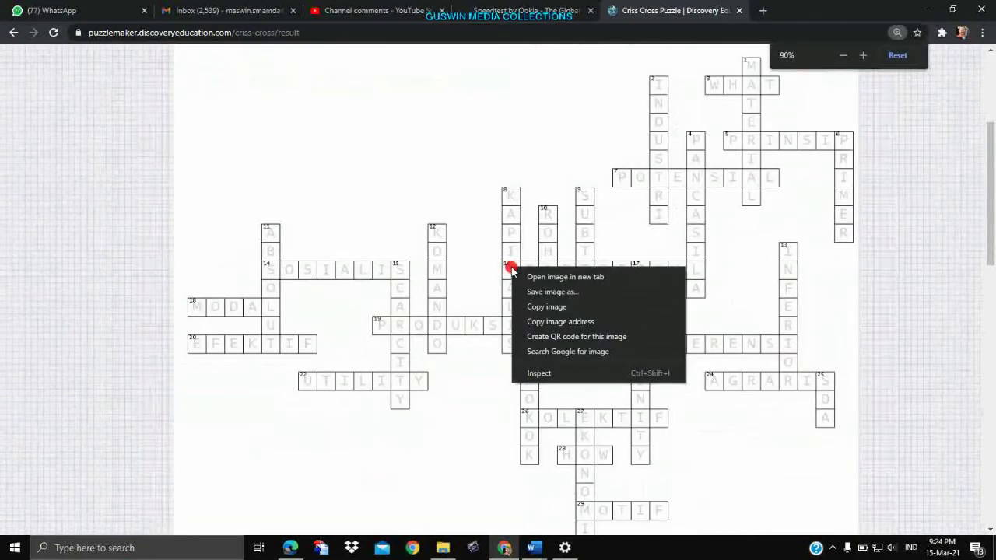
click(571, 310)
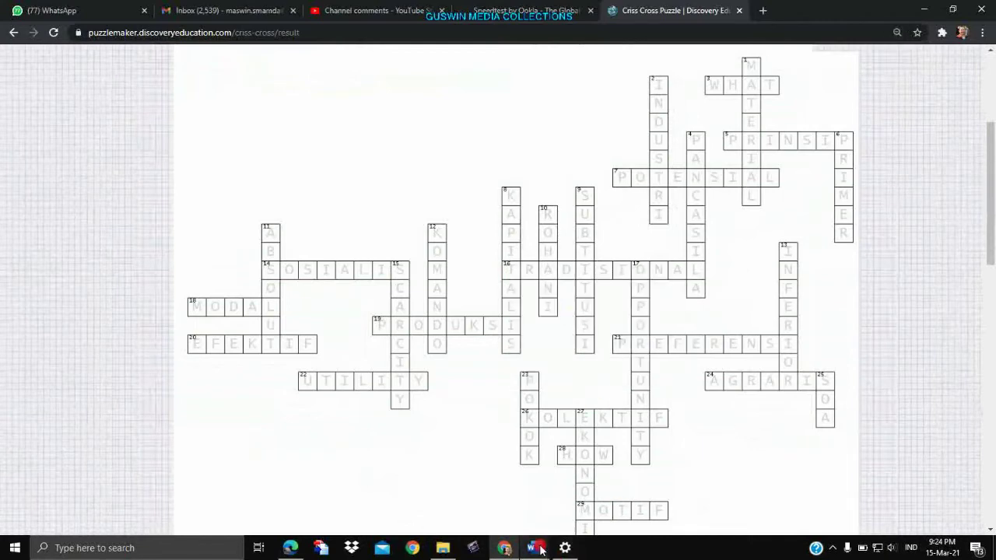
click(533, 548)
click(640, 502)
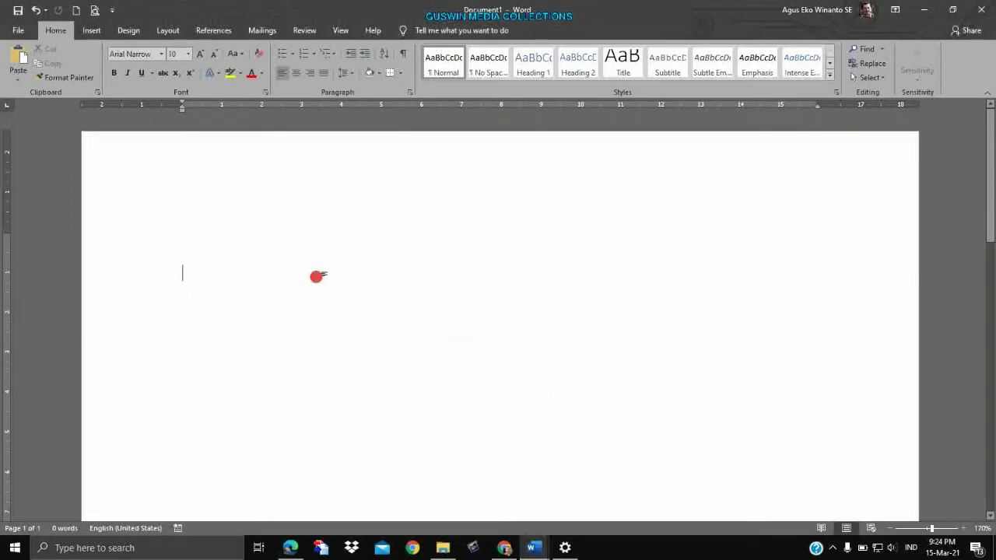
Paste the crossword into Document1 as a picture and set its wrapping to Behind Text.
right_click(316, 277)
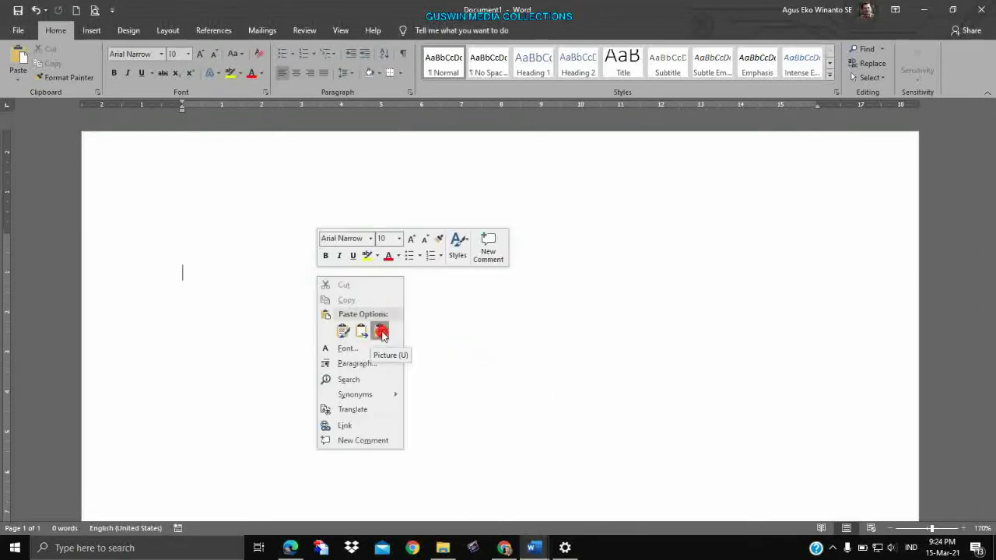
click(381, 332)
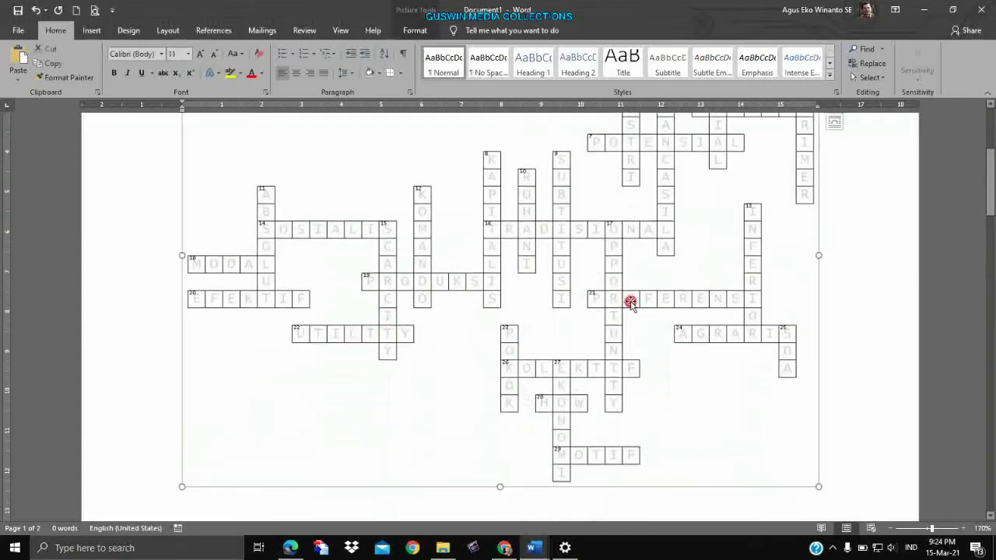
scroll(630, 302, up, 3)
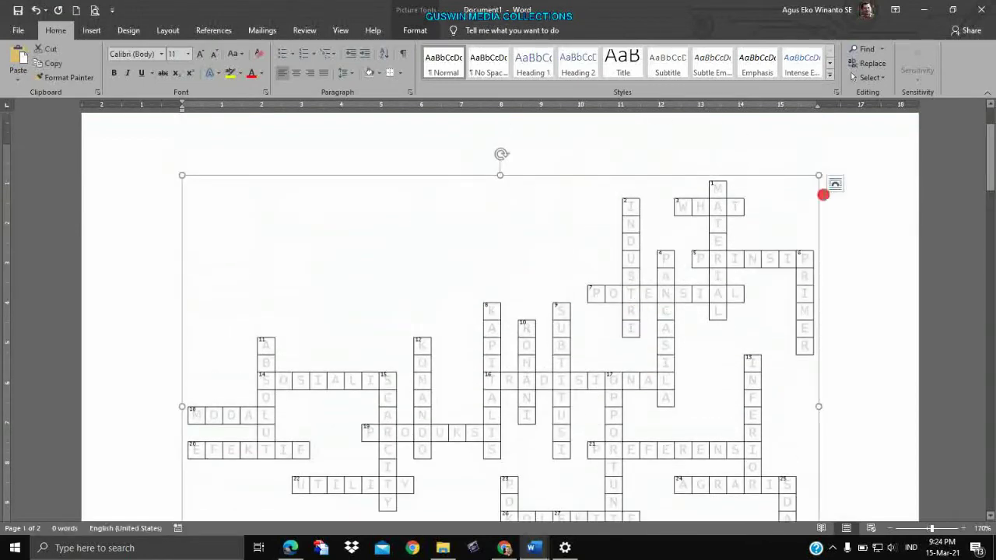
click(835, 184)
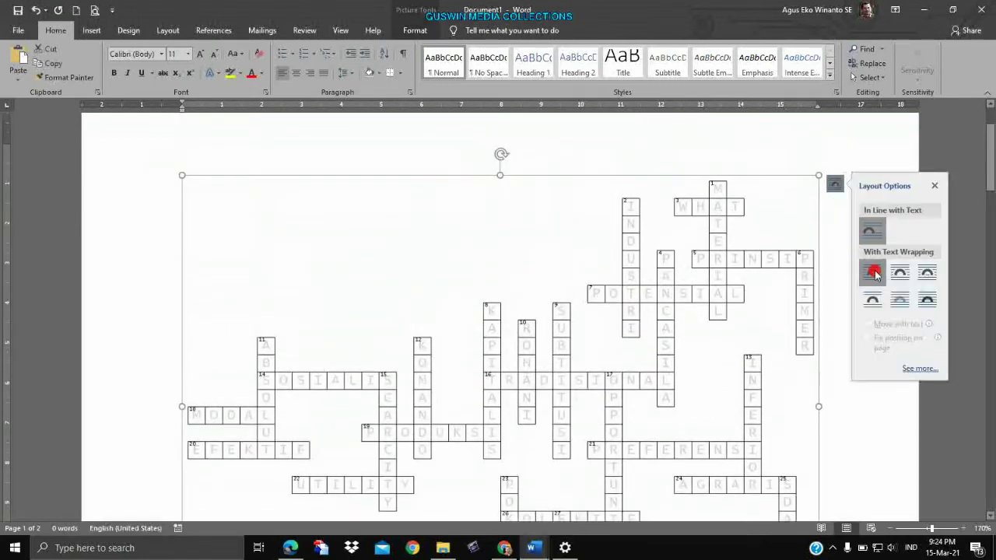
click(927, 299)
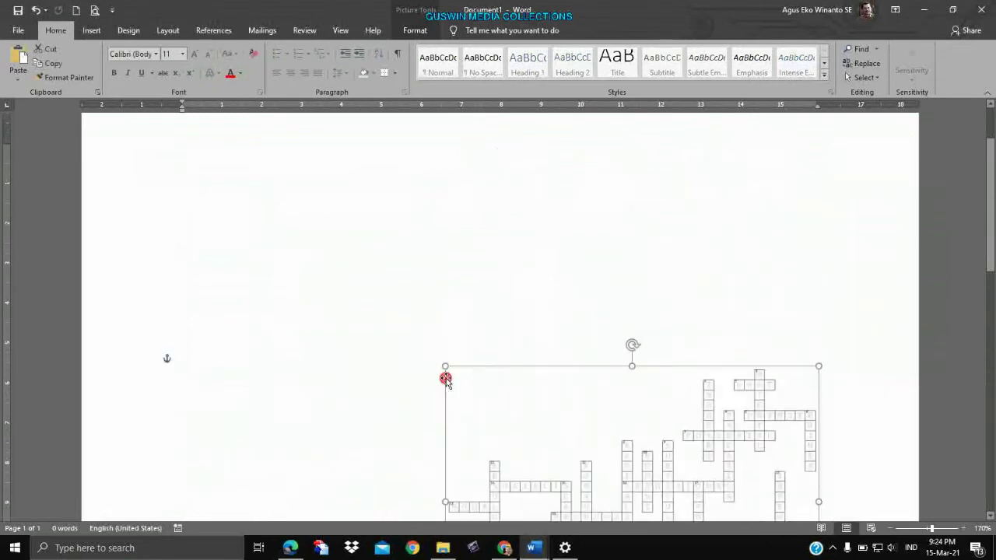
Shrink the crossword picture by dragging its top-left corner handle.
drag(179, 176, 444, 366)
scroll(615, 368, up, 3)
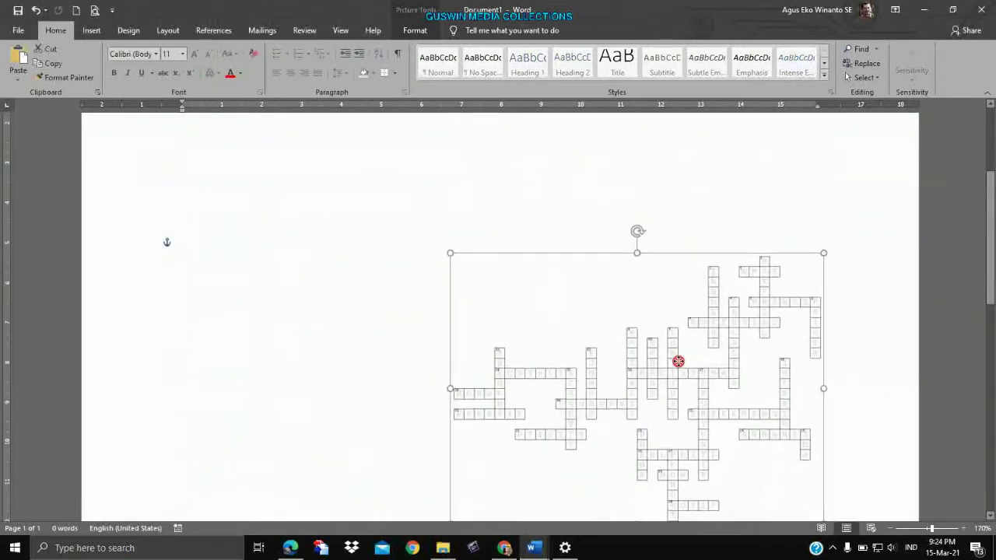
click(352, 246)
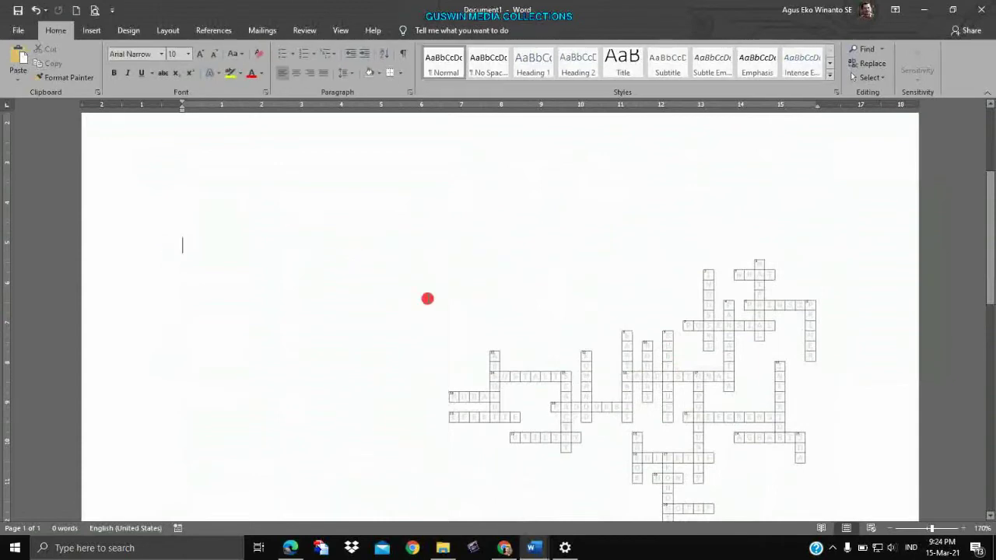
click(652, 375)
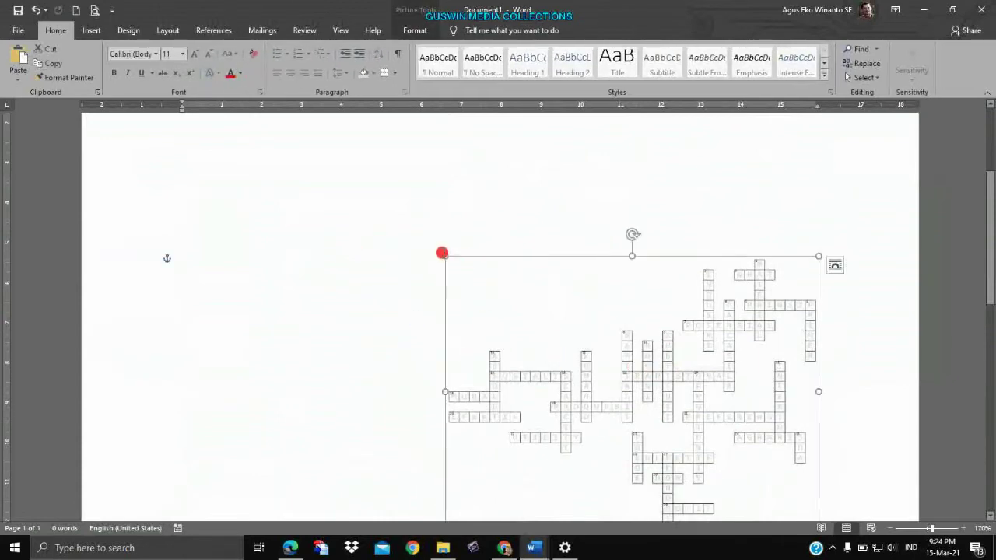
click(443, 255)
Check the word list in the TTS EKO X (bahan) document.
click(550, 356)
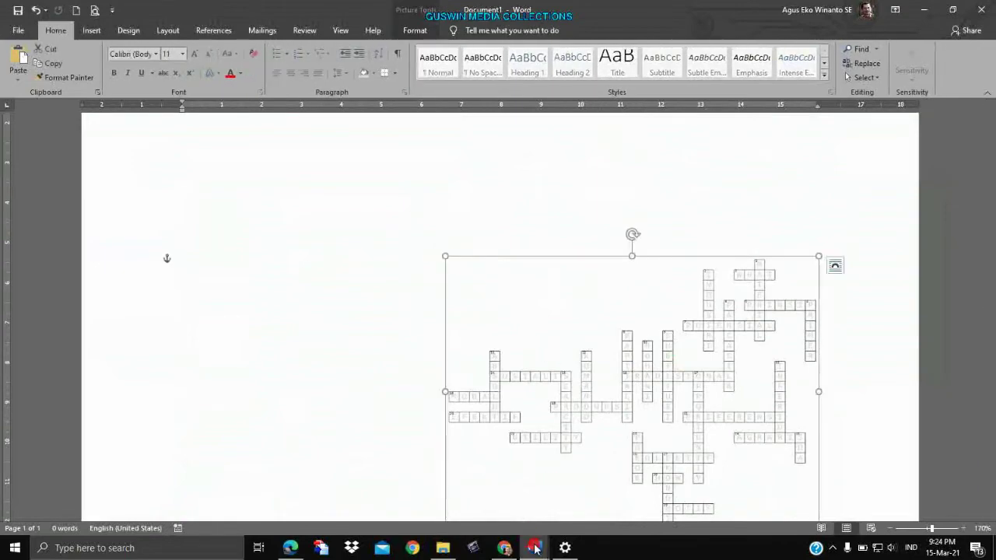
mouse_move(534, 548)
click(363, 517)
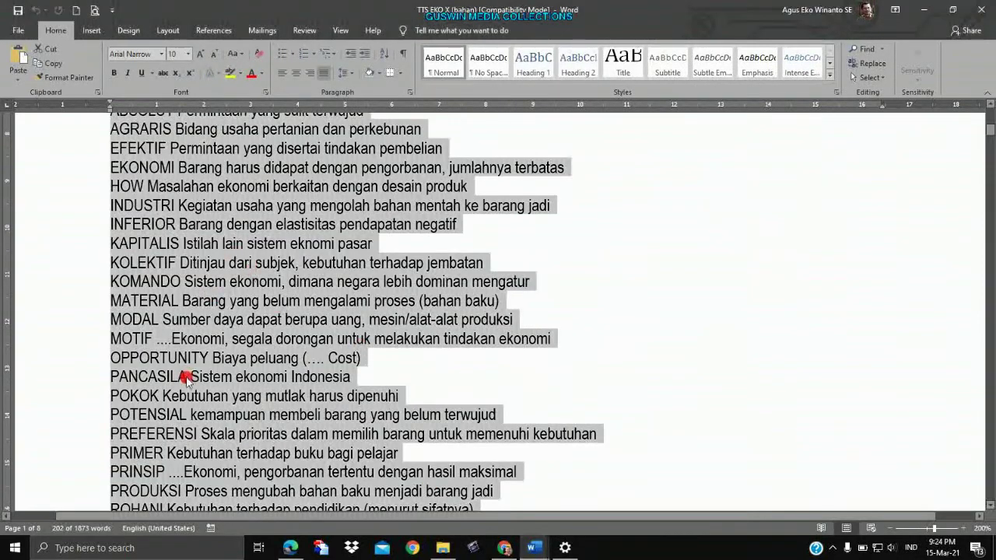
scroll(191, 418, up, 3)
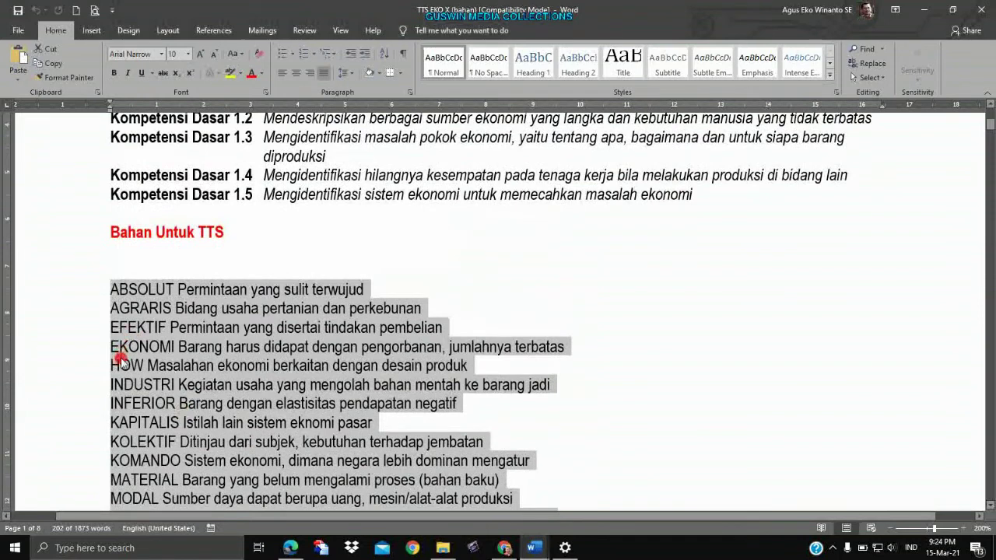
scroll(114, 399, down, 2)
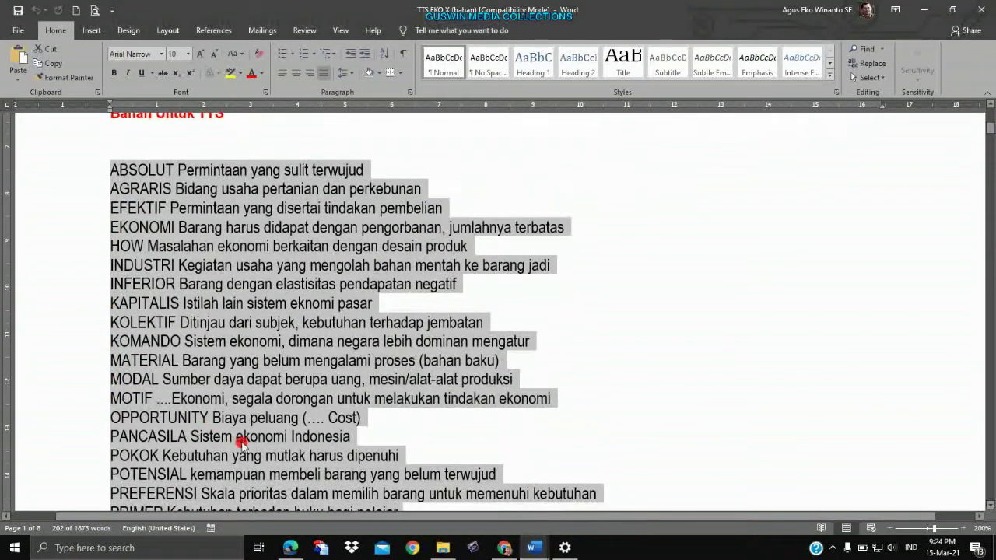
Back in Document1, resize the crossword picture smaller toward the page's lower right.
click(534, 548)
mouse_move(668, 494)
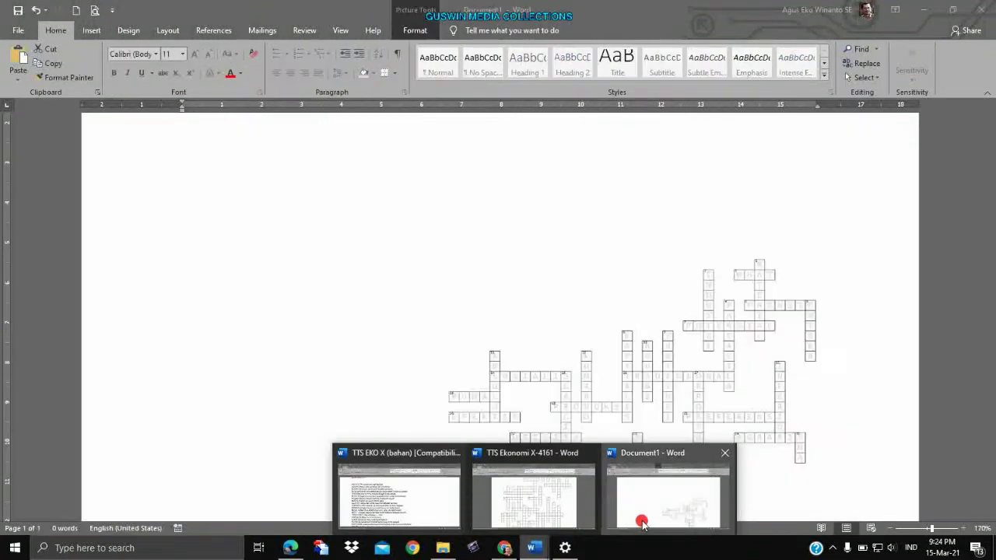
click(641, 523)
drag(442, 253, 300, 151)
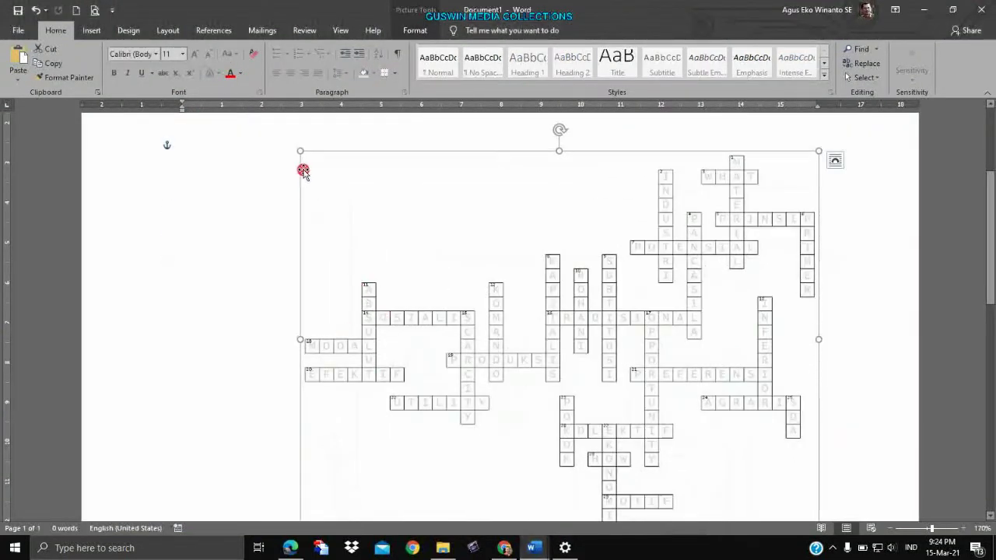
mouse_move(301, 153)
mouse_down()
mouse_move(498, 387)
mouse_move(569, 422)
mouse_up()
click(338, 189)
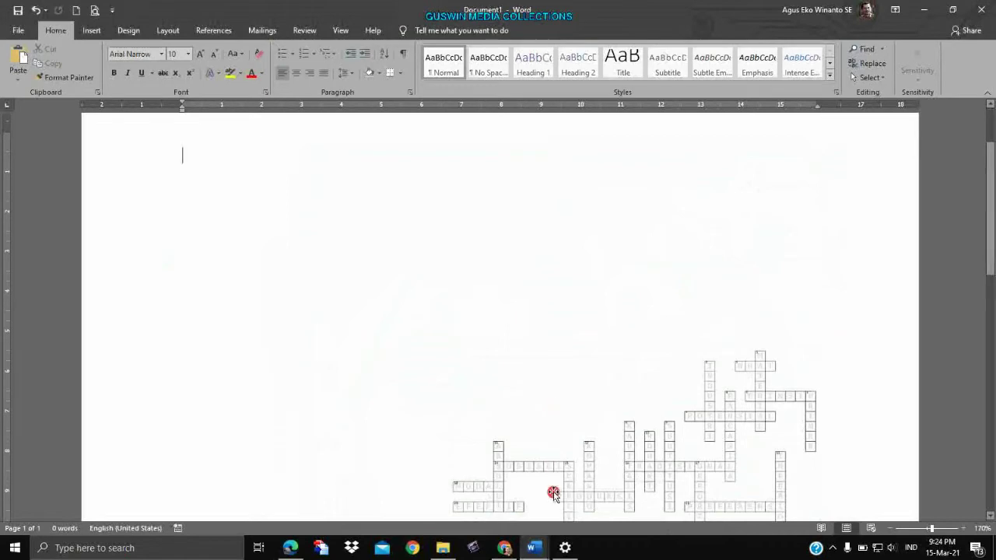
On the Puzzlemaker result page, hide the answers so the EKONOMI grid is empty.
click(510, 549)
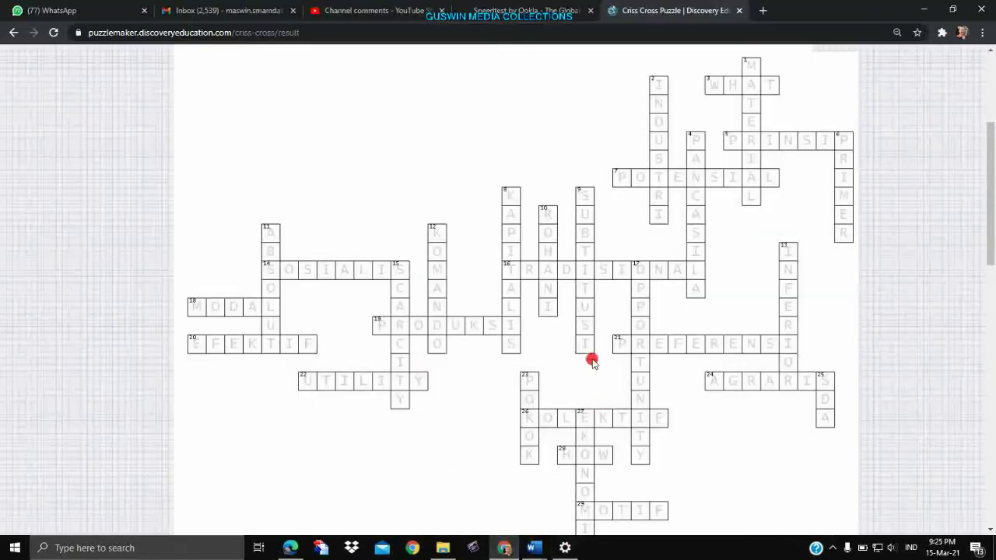
ctrl+scroll(566, 319, down, 5)
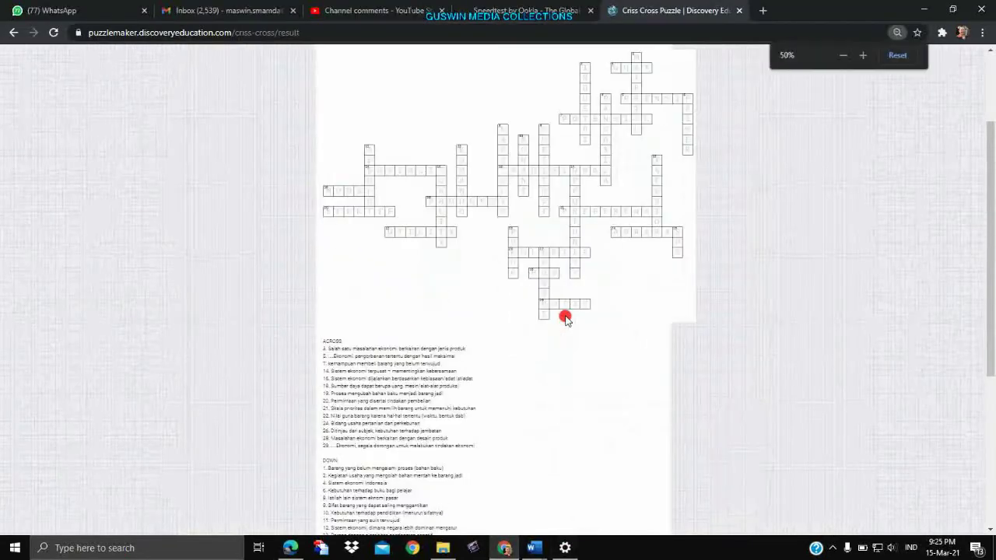
scroll(565, 319, up, 3)
ctrl+scroll(391, 220, up, 3)
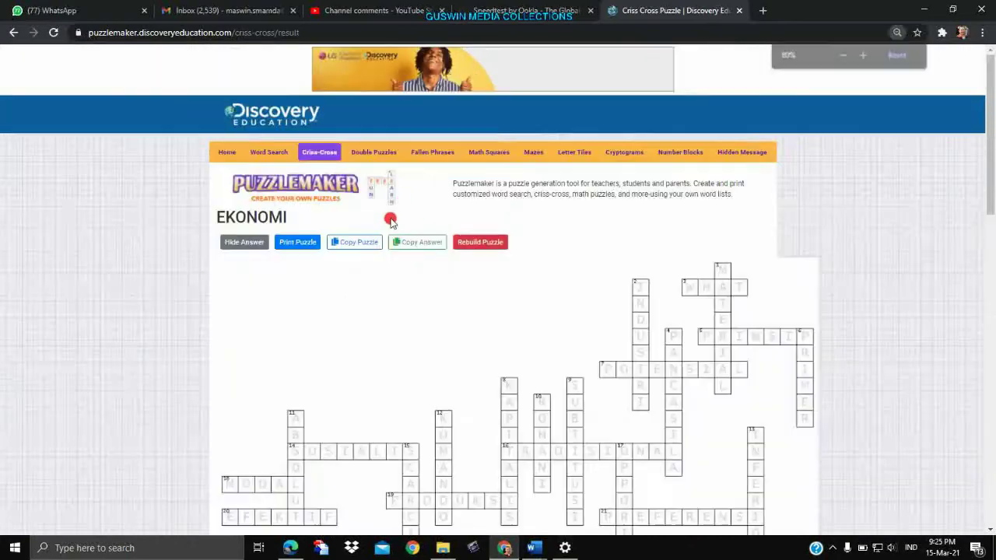
ctrl+scroll(390, 221, up, 2)
click(193, 298)
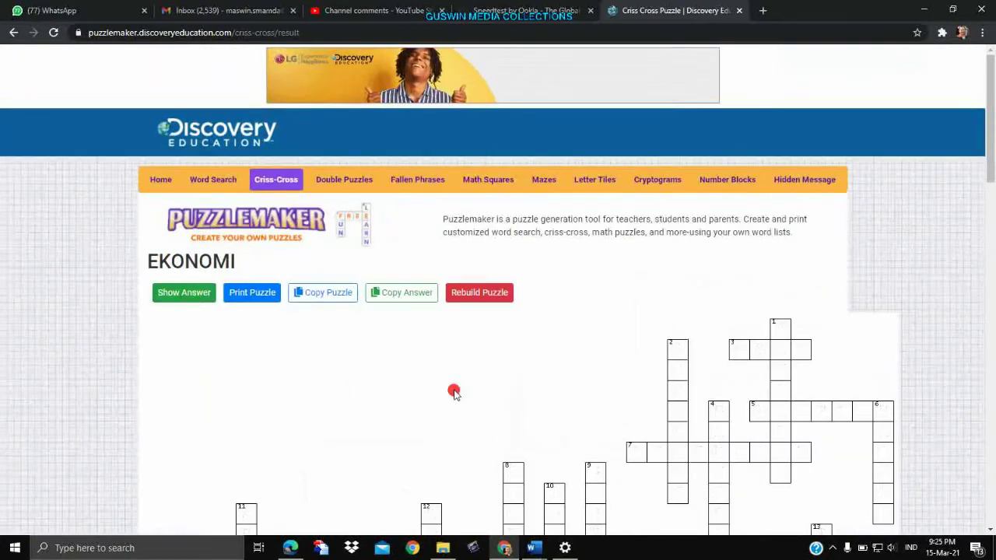
Copy the empty grid image and return to Document1 in Word.
scroll(523, 365, down, 4)
ctrl+scroll(522, 327, down, 3)
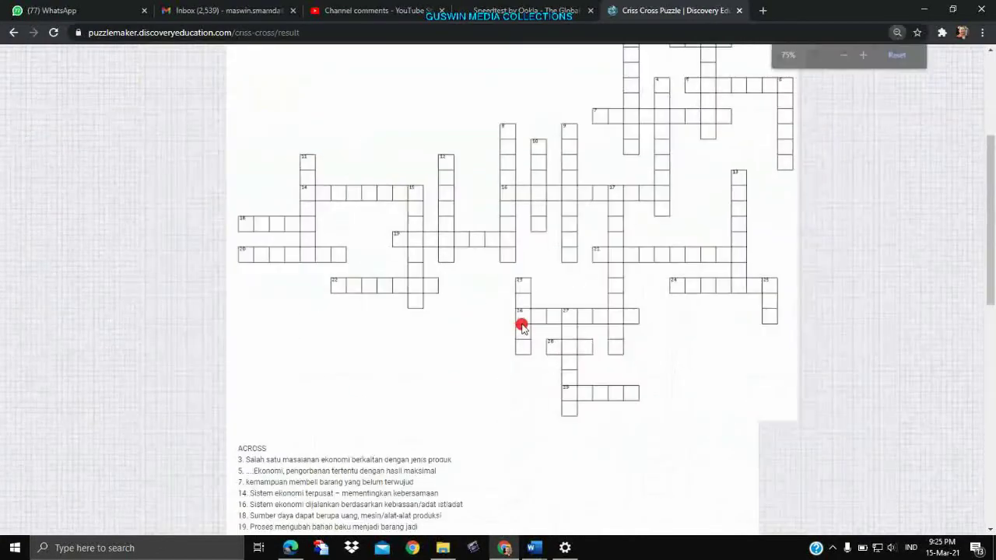
right_click(503, 202)
click(537, 242)
mouse_move(534, 548)
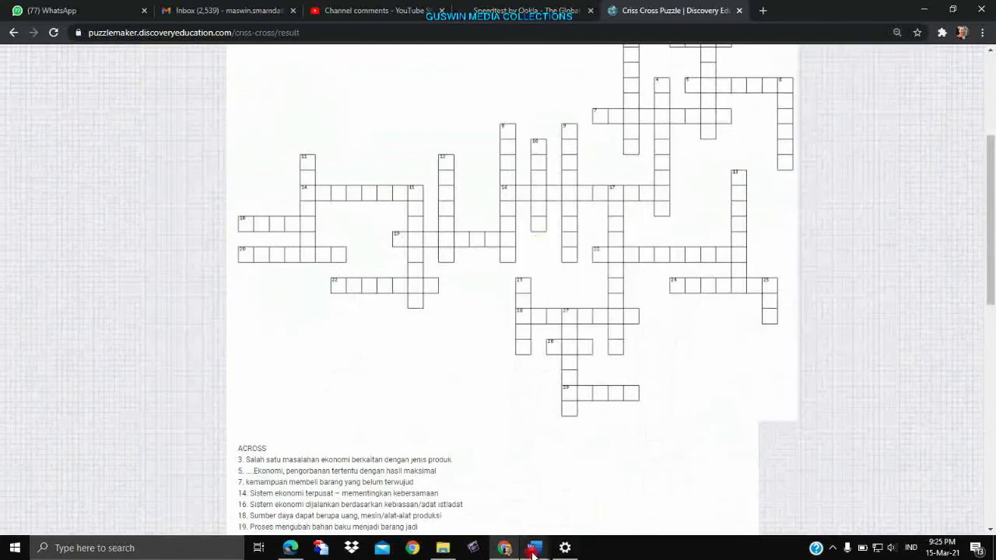
click(647, 518)
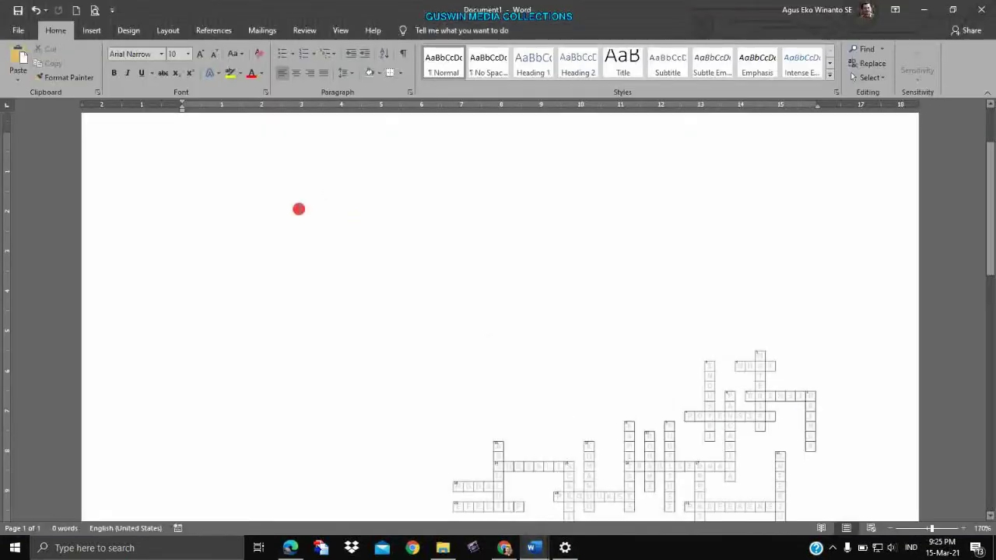
Paste the empty grid into Document1 as a picture floating free of the text.
right_click(299, 209)
click(355, 260)
click(606, 274)
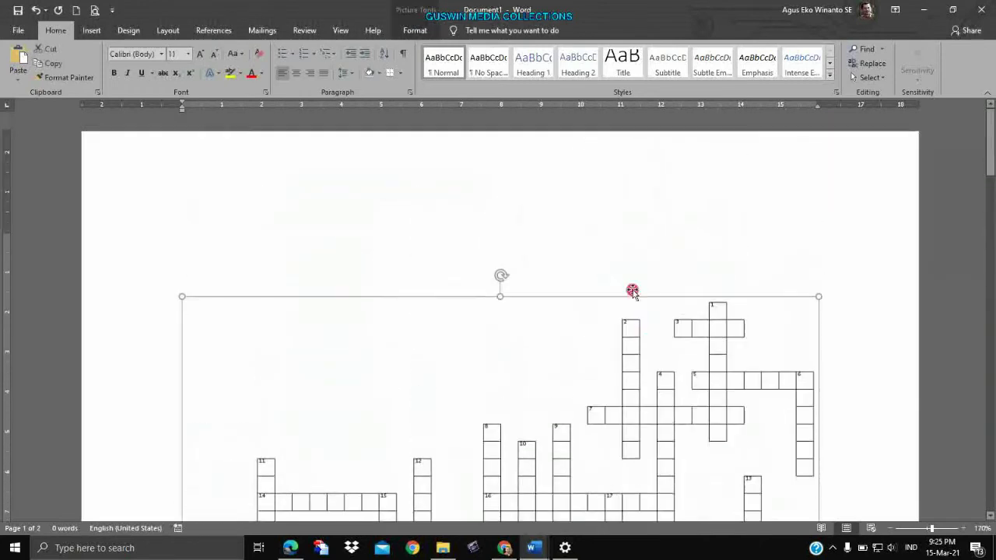
click(836, 306)
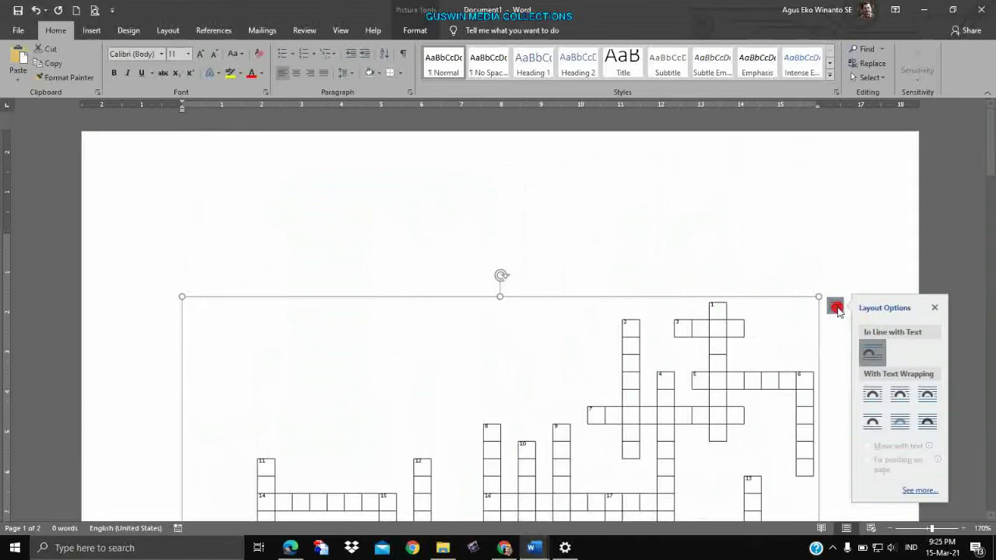
click(898, 423)
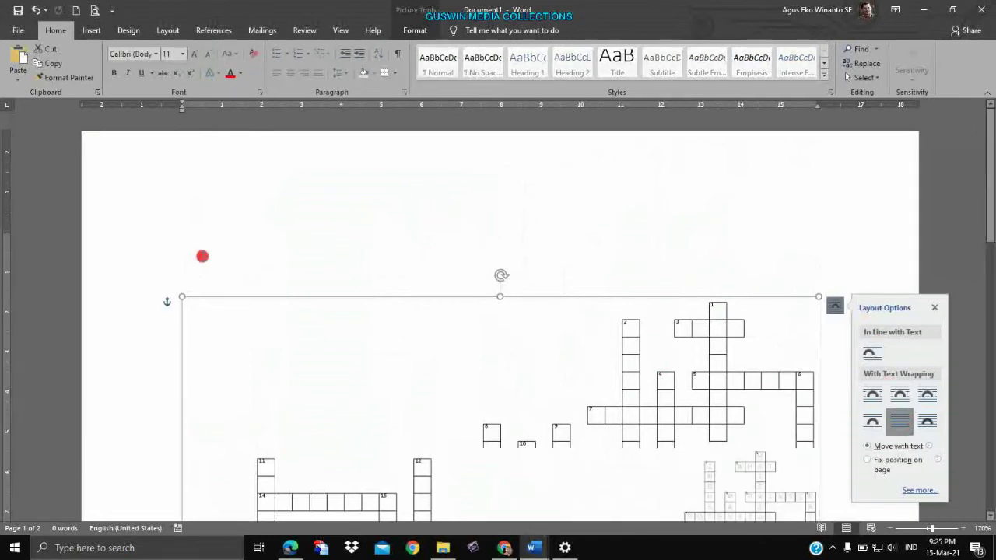
Shrink and reposition the blank grid, and move the lower crossword picture up and right.
drag(205, 311, 608, 407)
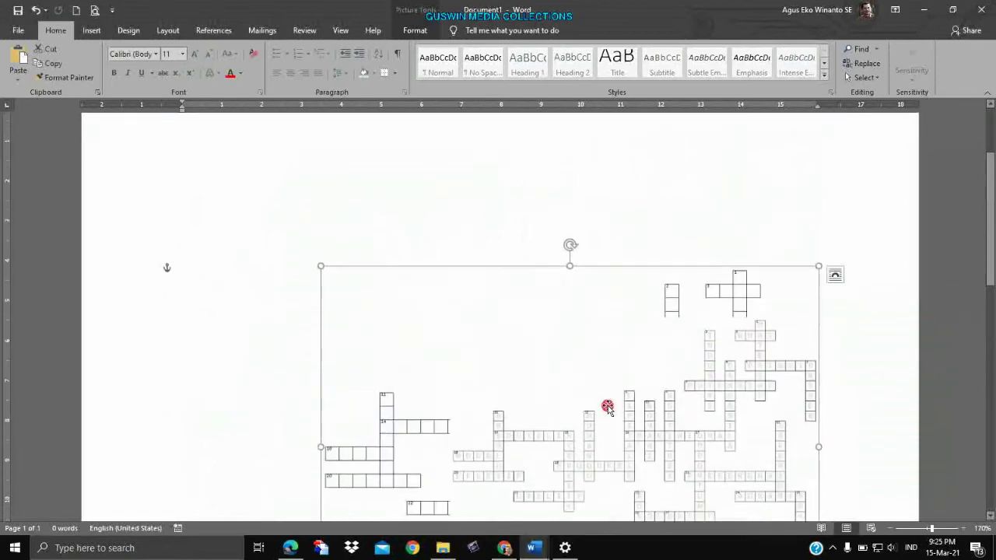
drag(645, 286, 716, 439)
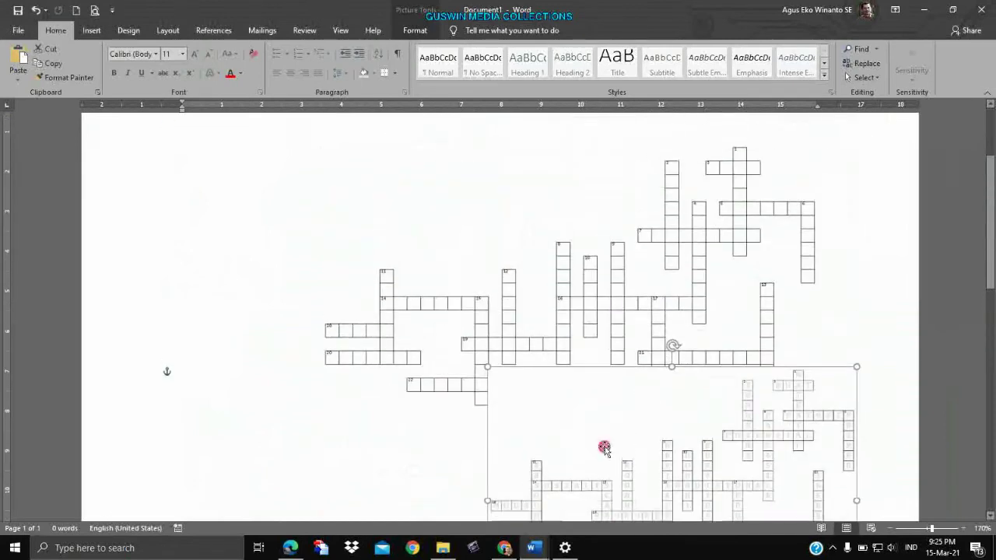
drag(716, 440, 531, 553)
click(504, 548)
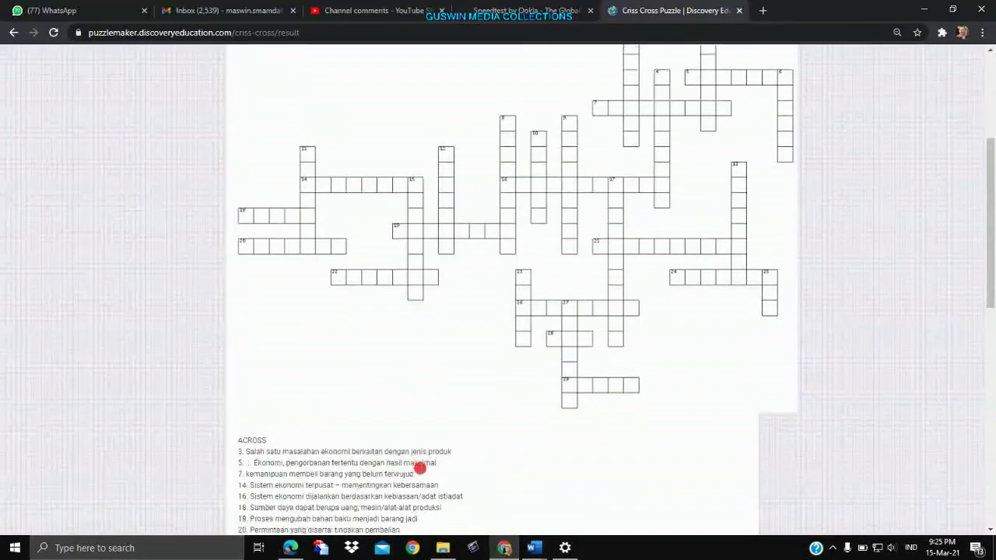
Select the clue list from ACROSS through clue 27 and copy it.
scroll(294, 314, down, 4)
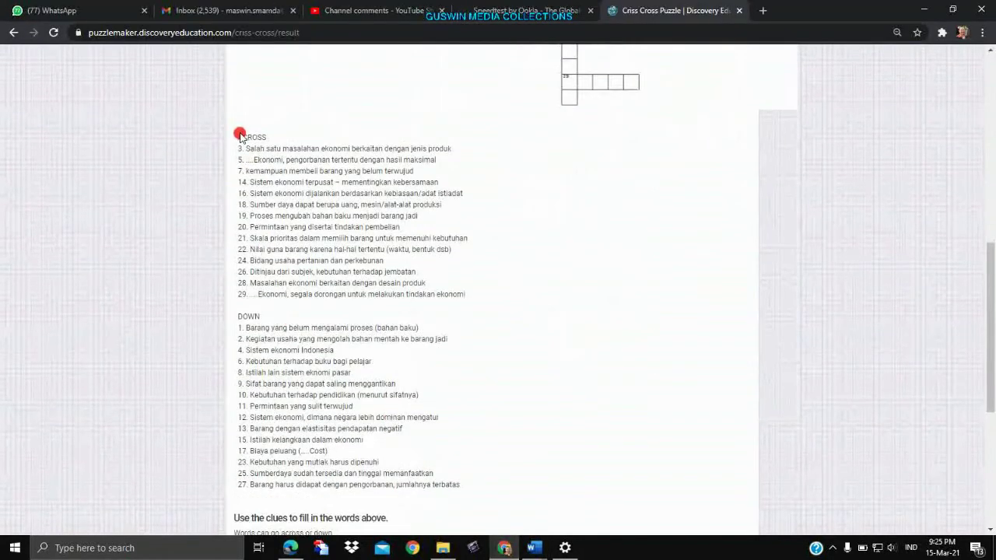
drag(239, 134, 477, 462)
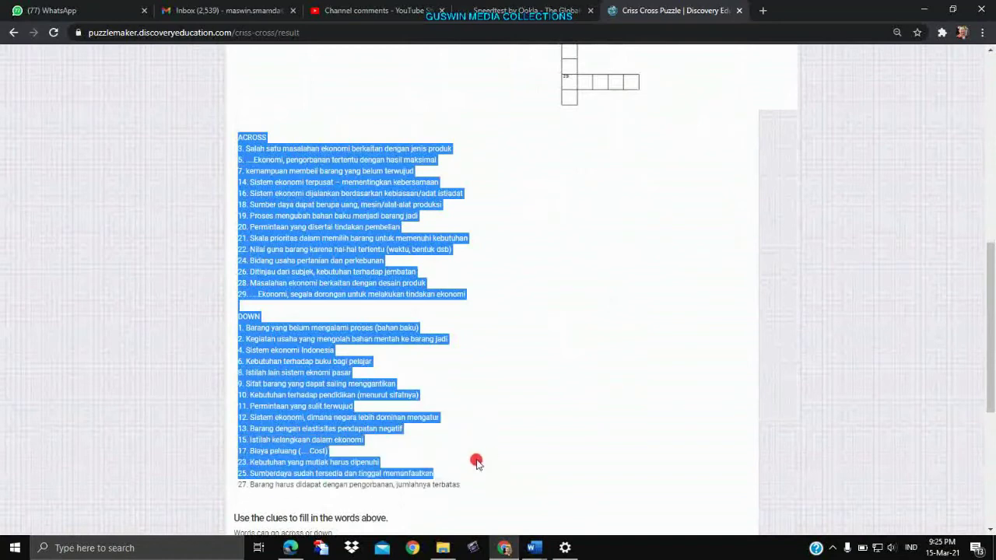
key(shift+Down)
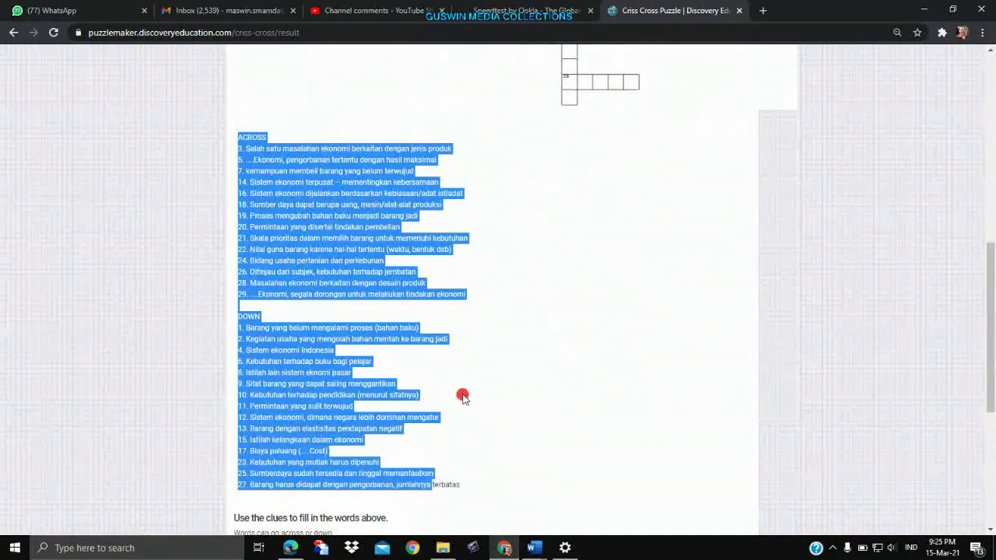
right_click(310, 256)
click(335, 265)
click(536, 547)
Paste the ACROSS/DOWN clue list as plain text above the crossword picture.
click(642, 510)
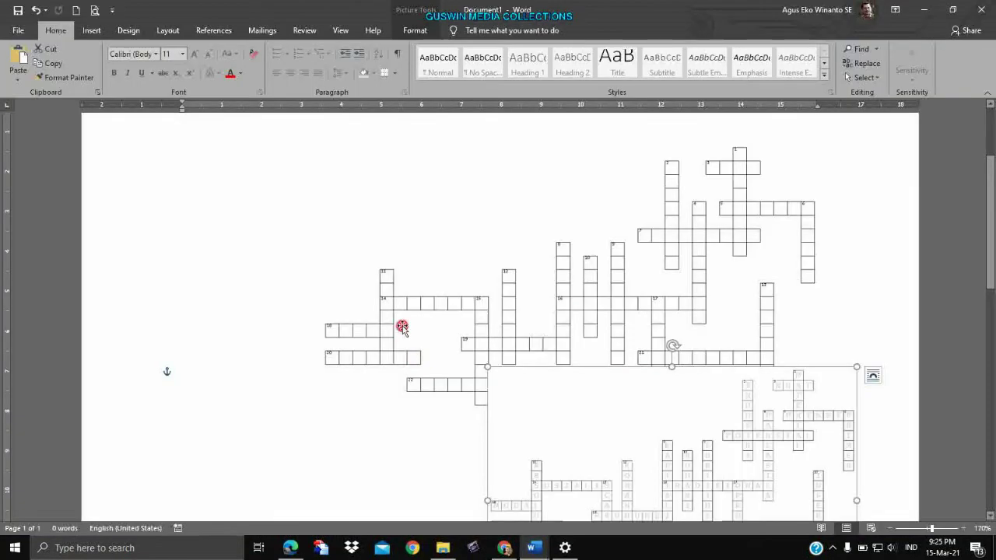
click(232, 210)
key(Return)
key(Return)
key(Return)
key(Return)
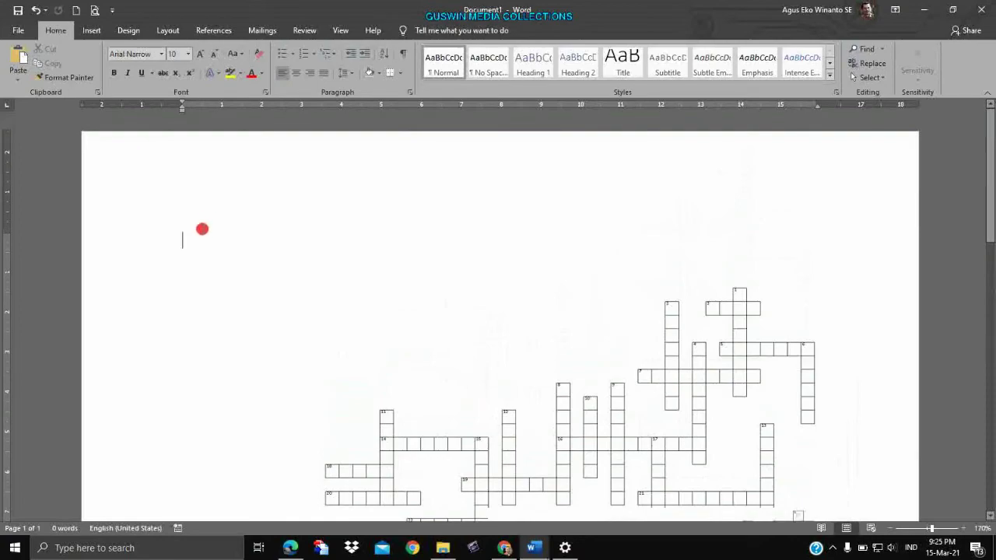
right_click(183, 249)
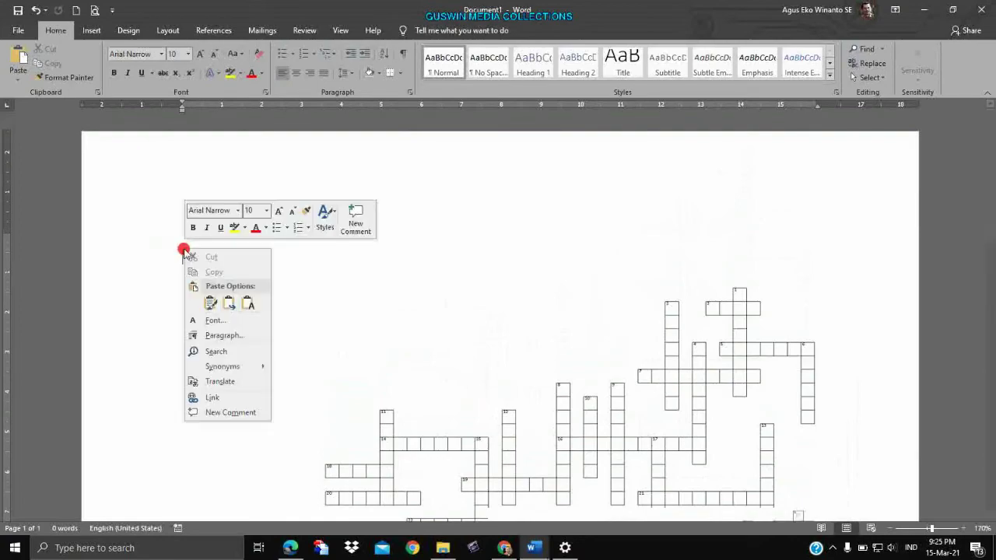
click(249, 306)
Move the crossword picture up beside the DOWN clues.
scroll(265, 308, up, 5)
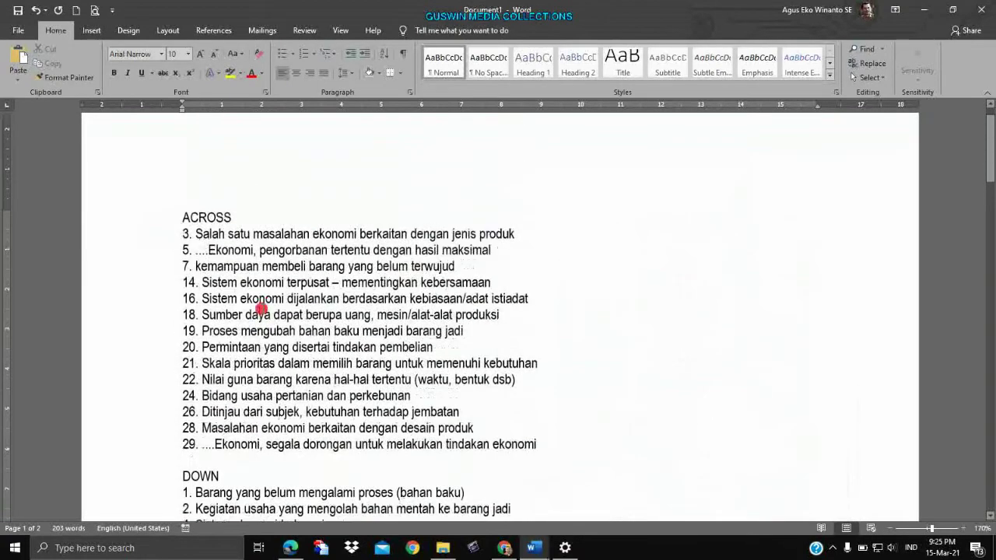
ctrl+scroll(272, 296, down, 7)
ctrl+scroll(282, 288, down, 1)
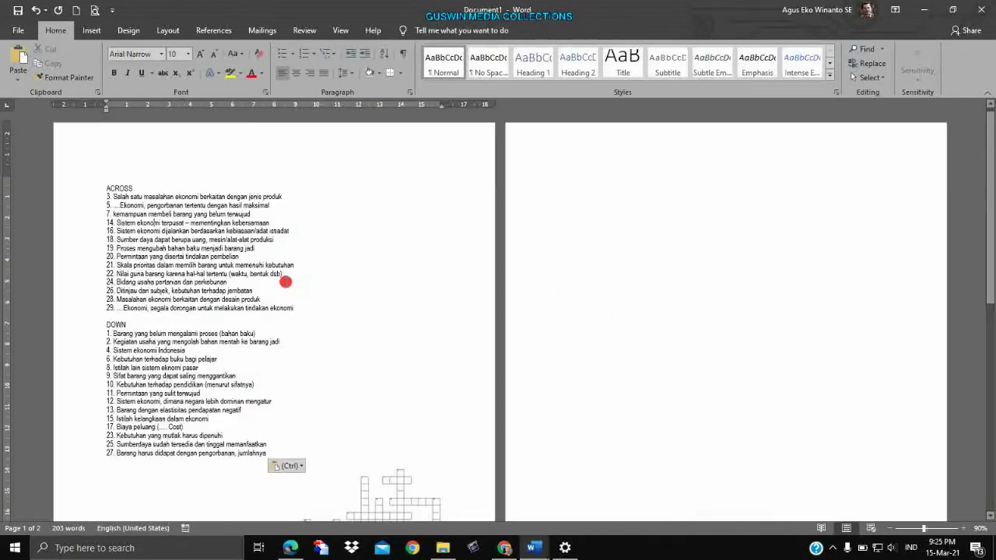
drag(390, 486, 423, 227)
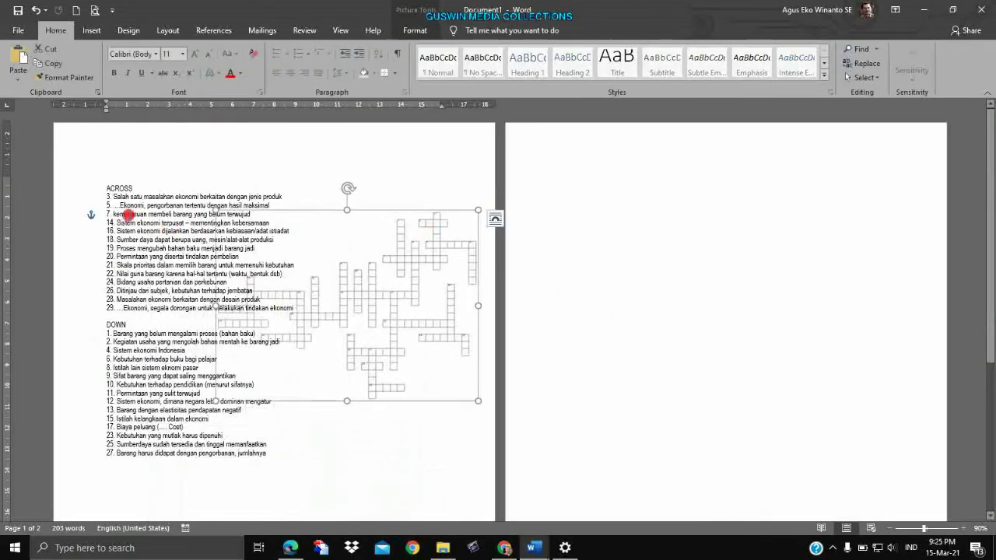
click(115, 206)
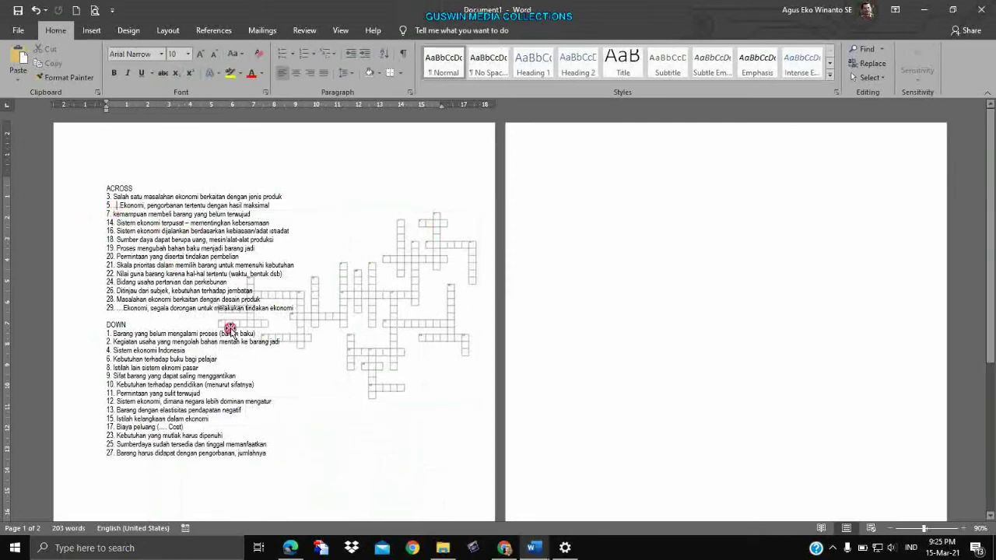
drag(353, 310, 334, 274)
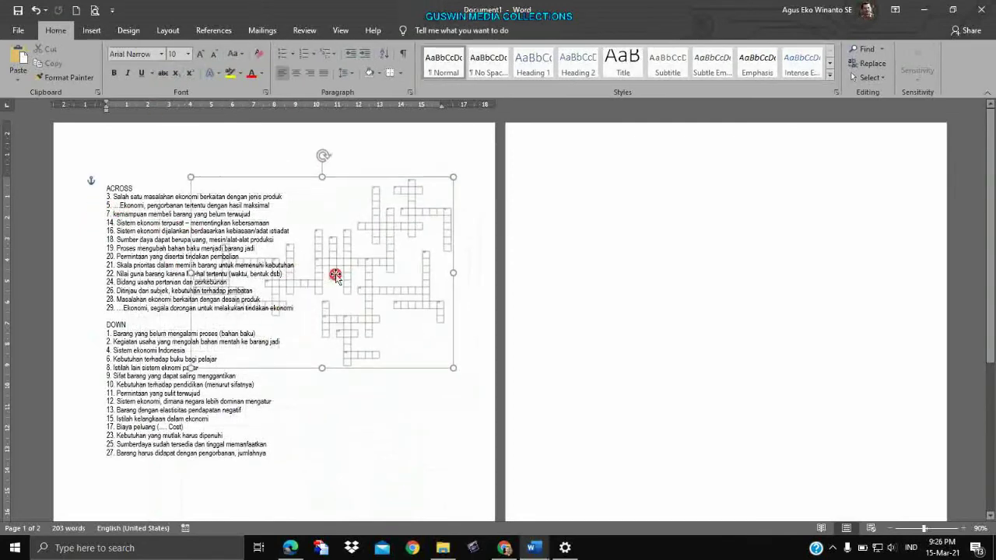
drag(443, 316, 428, 377)
mouse_move(397, 410)
mouse_down()
mouse_move(353, 267)
mouse_move(389, 283)
mouse_up()
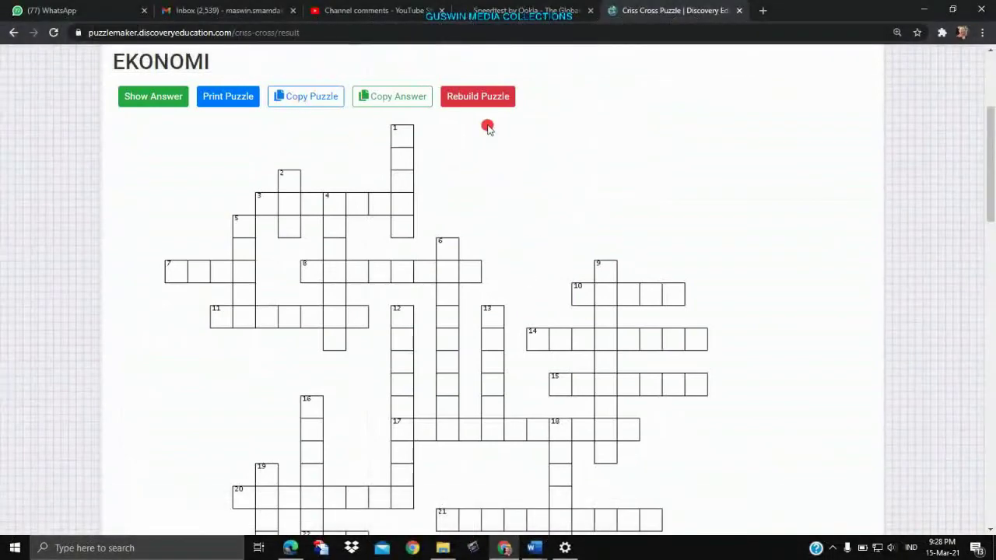
Scroll through the rebuilt EKONOMI grid, numbered 1 to 29, and its renumbered clues.
scroll(490, 205, down, 5)
scroll(527, 191, up, 3)
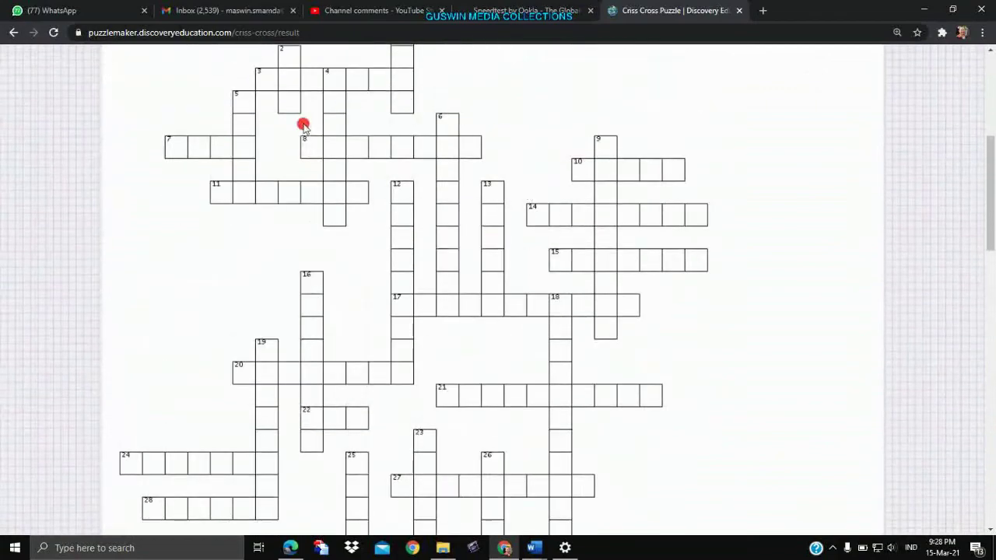
scroll(494, 280, up, 4)
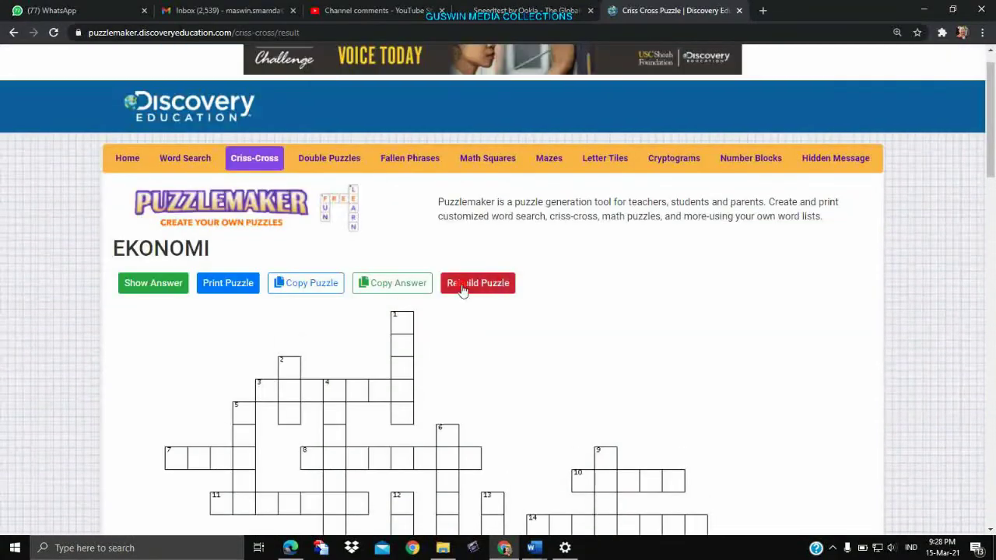
scroll(403, 308, down, 2)
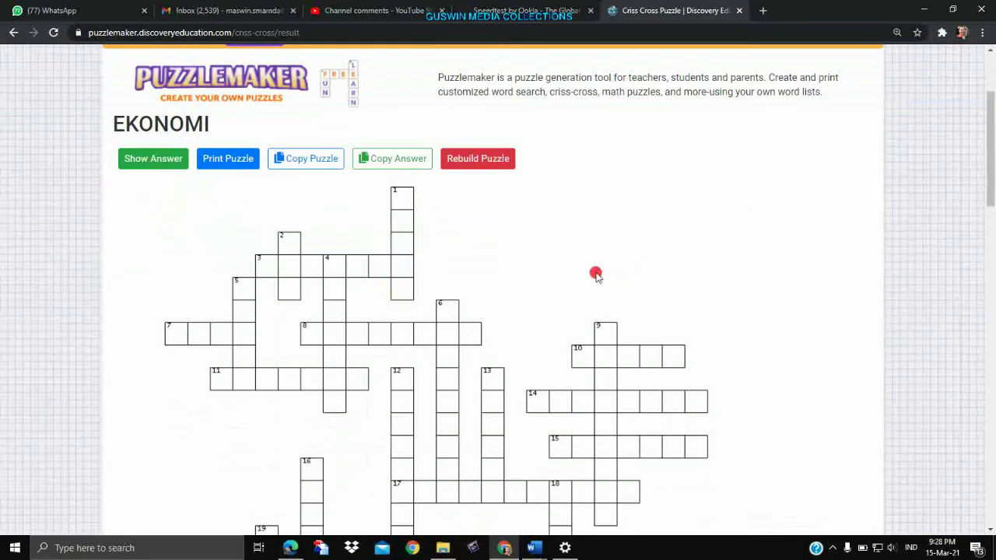
scroll(567, 280, down, 5)
scroll(565, 283, down, 4)
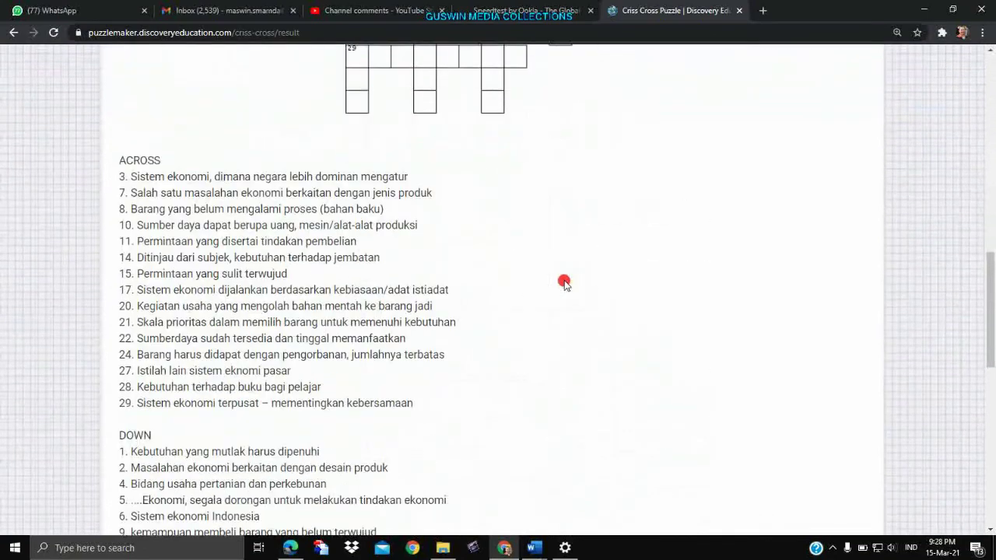
scroll(564, 279, down, 5)
scroll(564, 278, up, 5)
scroll(562, 272, up, 4)
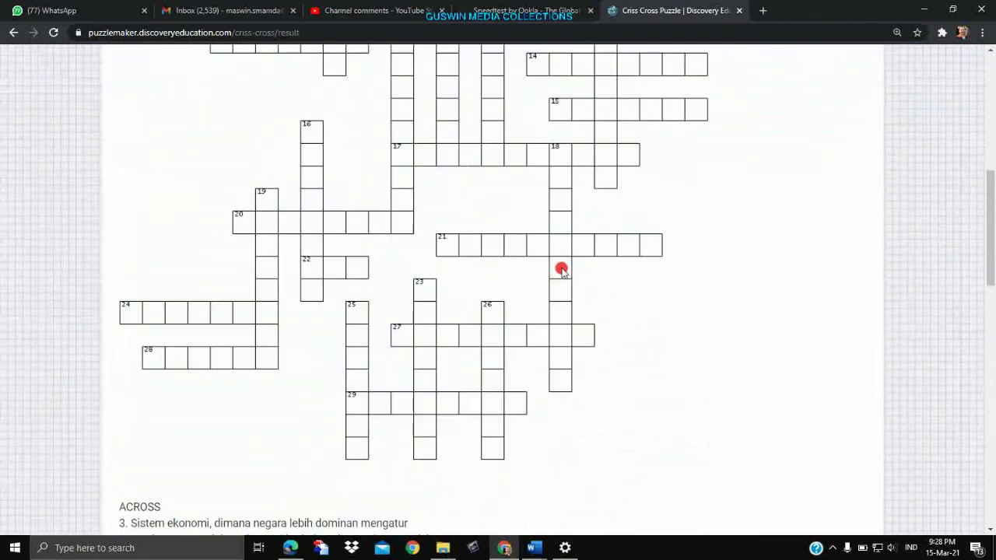
scroll(562, 270, up, 1)
scroll(607, 252, up, 2)
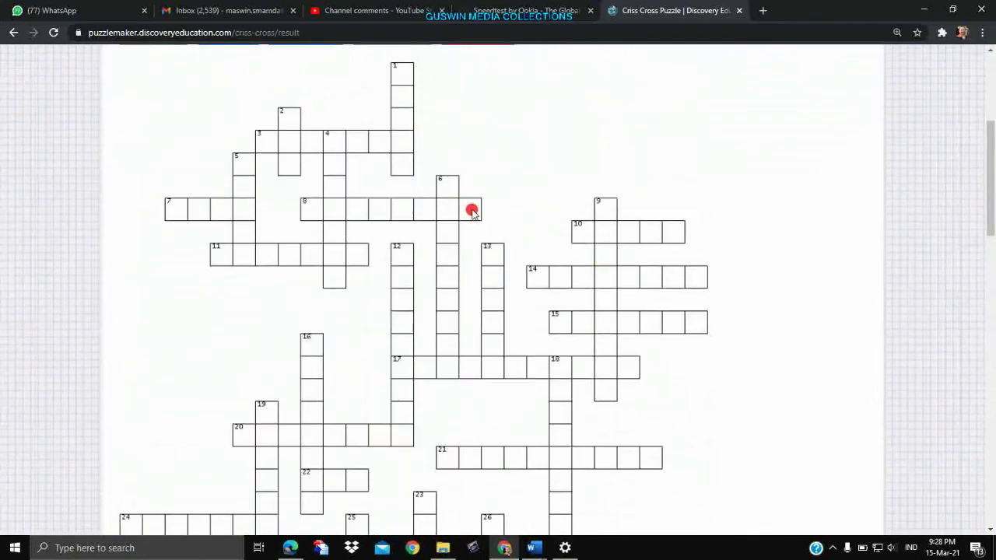
scroll(562, 253, down, 1)
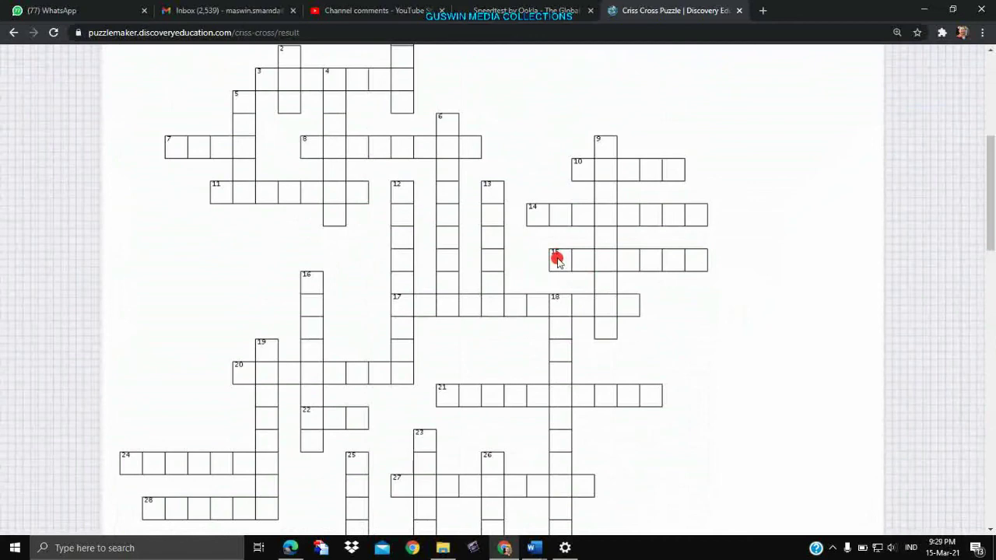
scroll(599, 253, up, 3)
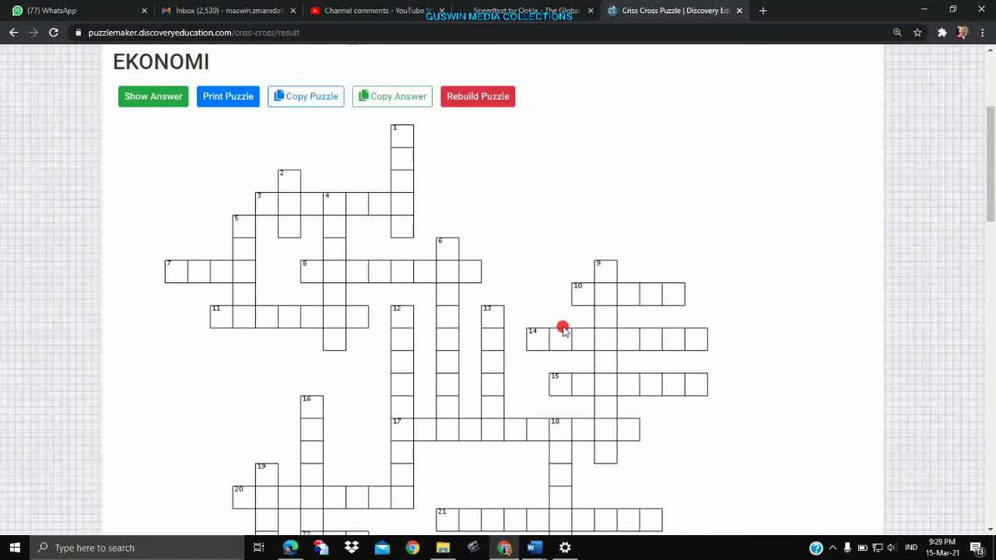
scroll(564, 331, down, 2)
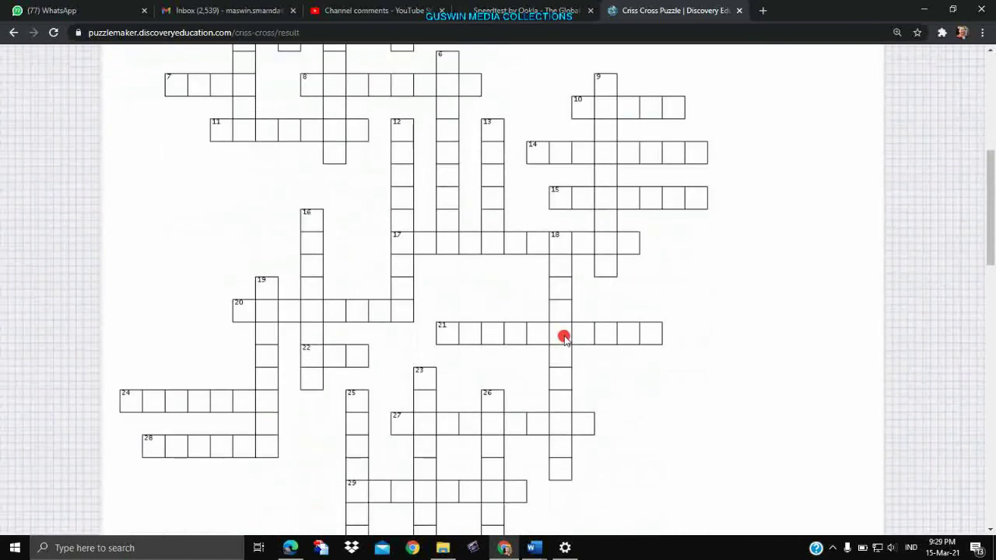
scroll(563, 336, up, 4)
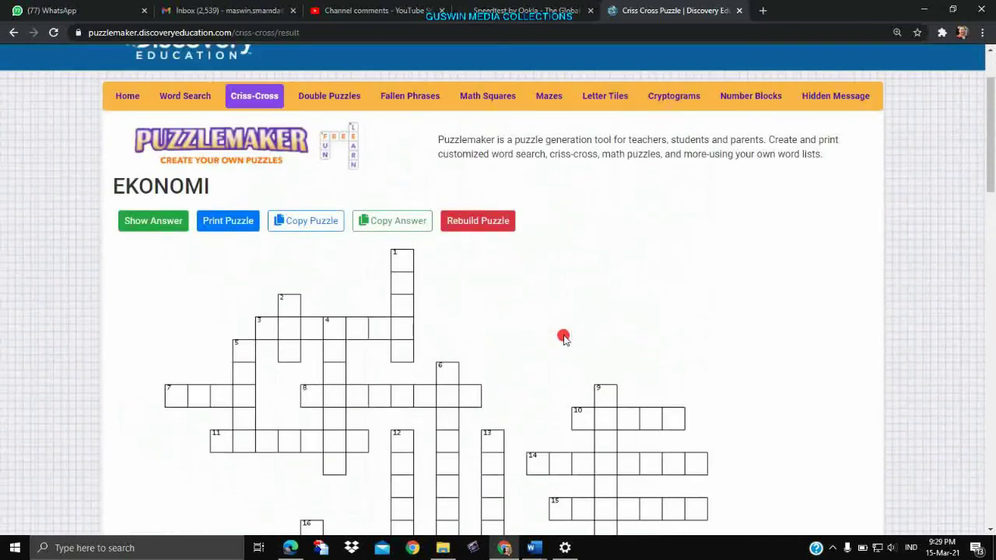
scroll(564, 337, up, 1)
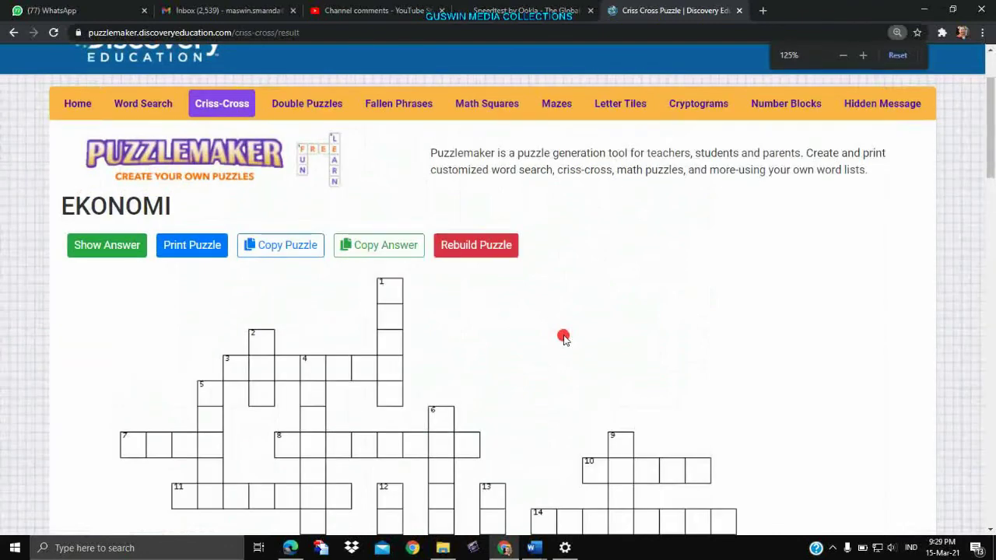